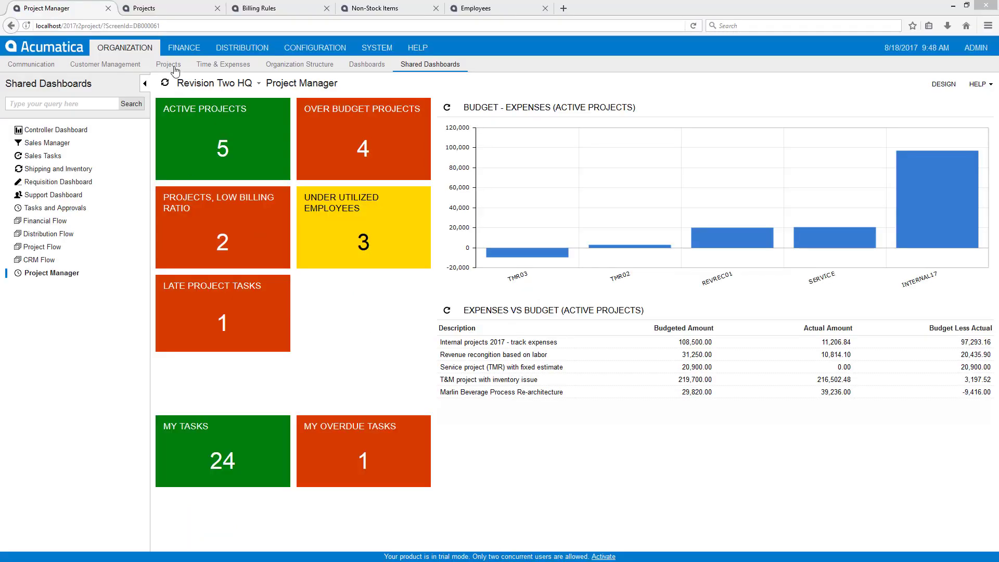
Create project QUICK01 for customer ABARTENDE with the description "Quick 01 project" and an end date of 9/27/2017
click(171, 8)
text(QUICK01)
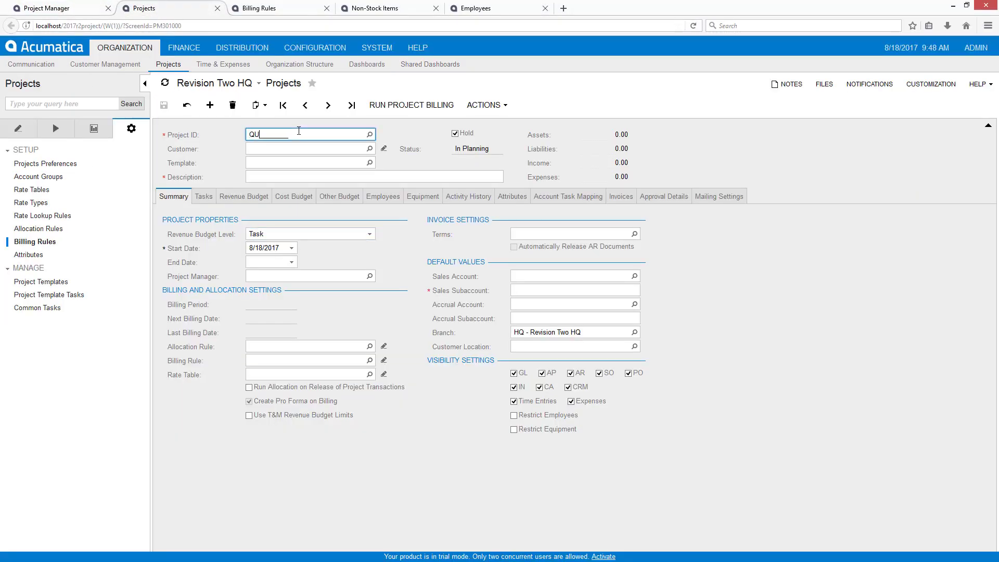
key(Tab)
text(ab)
key(Tab)
text(Quick 01 project)
click(291, 262)
click(330, 375)
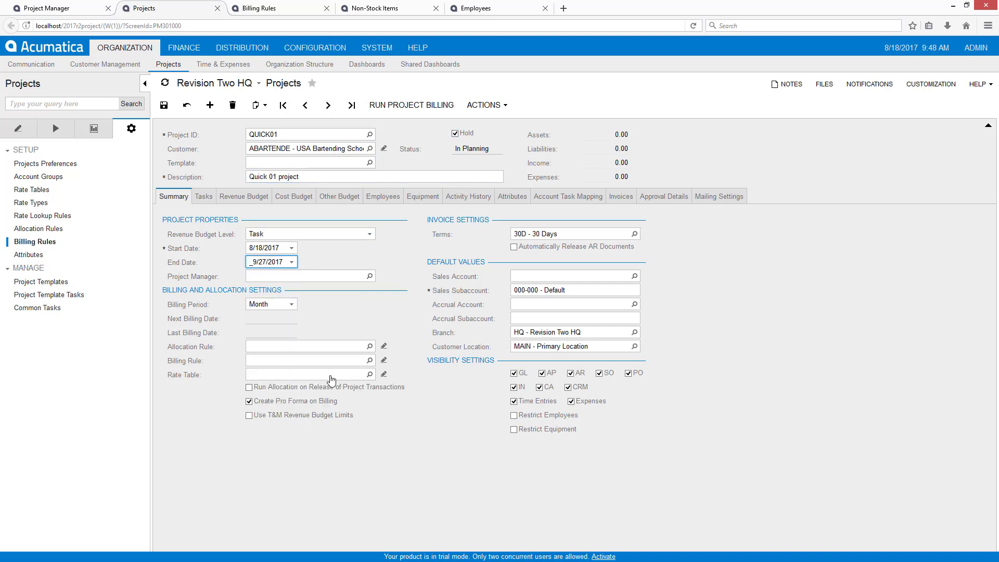
Assign the TM billing rule to the project, set its billing period to On Demand, and disable pro forma creation on billing
click(370, 360)
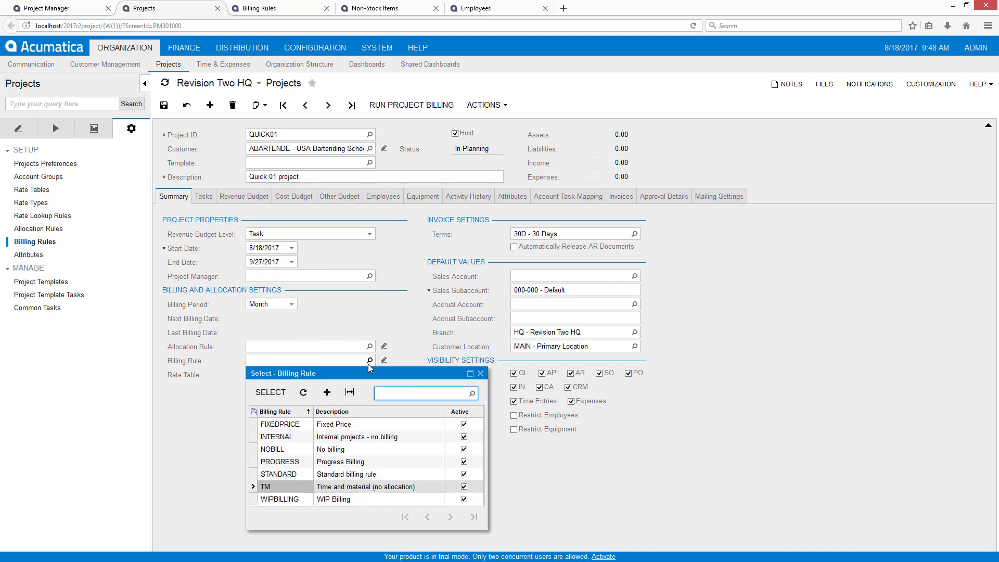
double_click(286, 488)
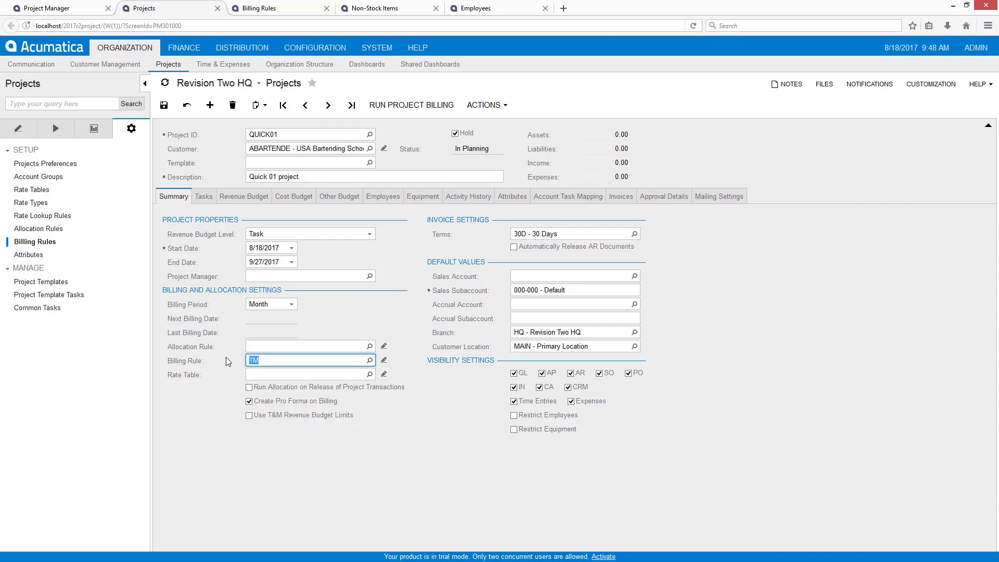
click(291, 304)
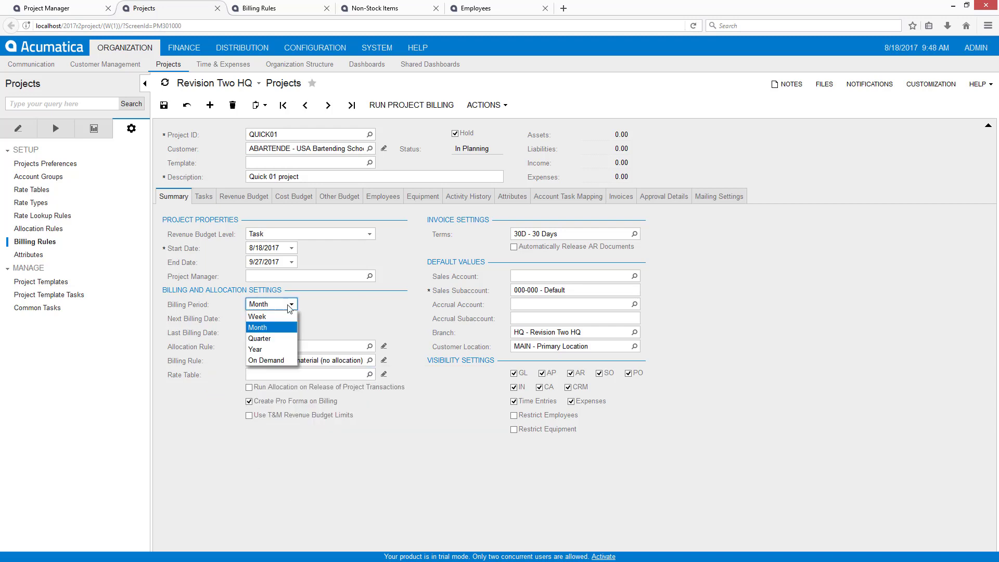
click(276, 360)
click(251, 401)
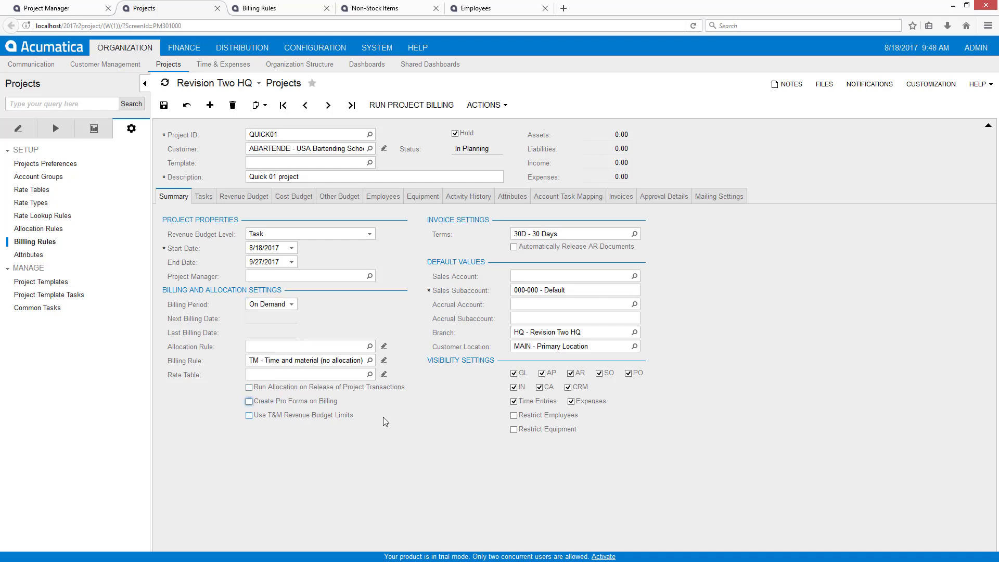
Set the project's default sales account to 40000 and save the project
text(40000)
key(Tab)
key(ctrl+s)
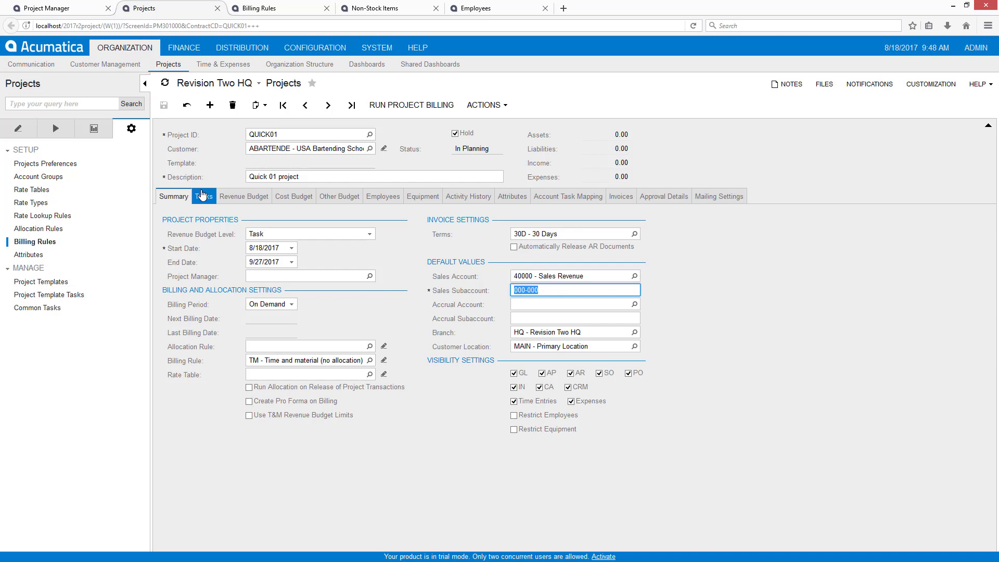
Add two project tasks: 01 with the description "Phase 1" and 02 with the description "Phase 2"
click(203, 196)
click(224, 251)
text(01)
key(Tab)
text(Phase 1)
key(Tab)
key(Insert)
text(02)
key(Tab)
text(Phase 2)
key(Tab)
Activate the project tasks, take the project off hold, and save it
click(341, 214)
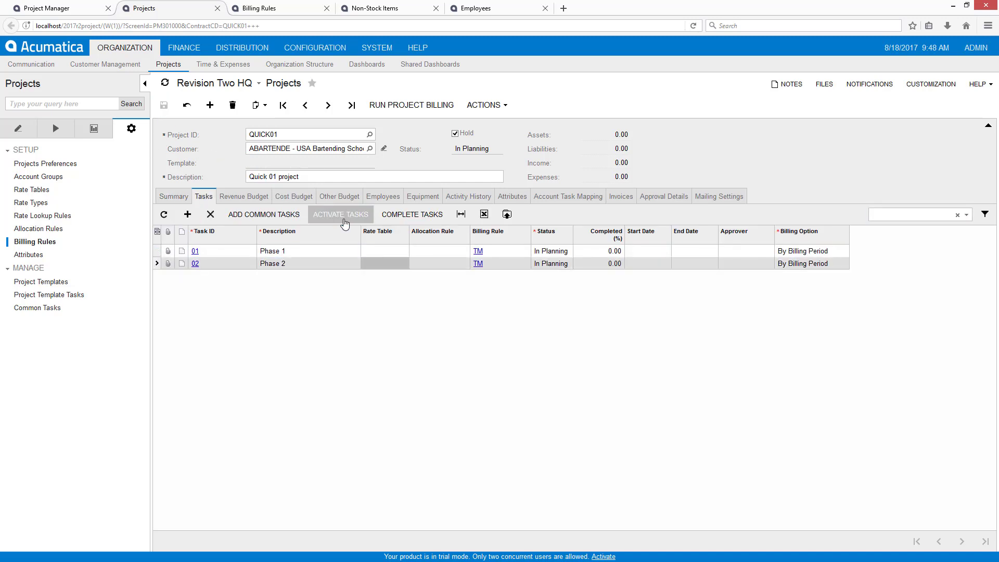
click(456, 134)
click(163, 105)
click(174, 196)
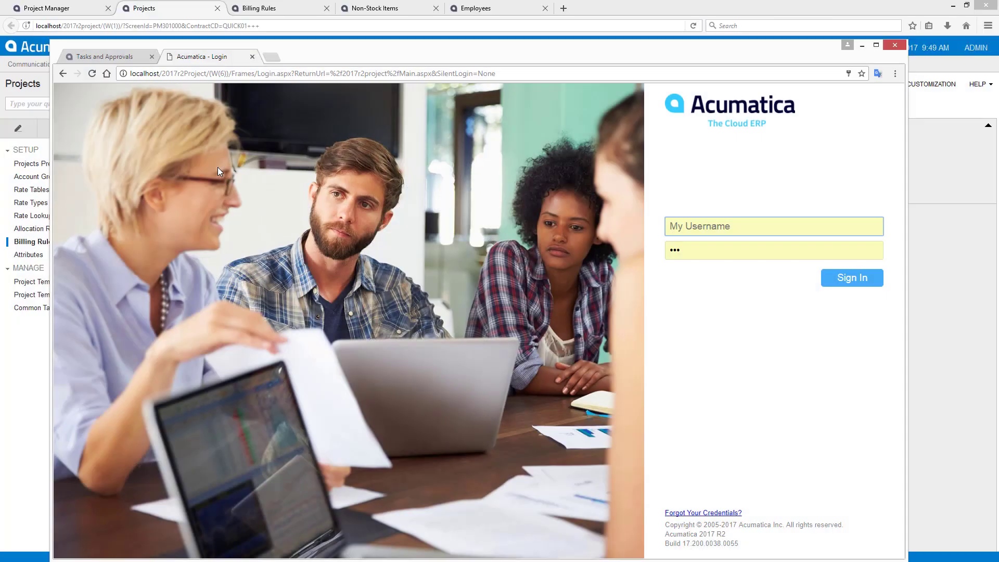
Switch to the other browser window and sign in to Acumatica with the employee's username
click(789, 225)
text(doe)
key(Tab)
key(Return)
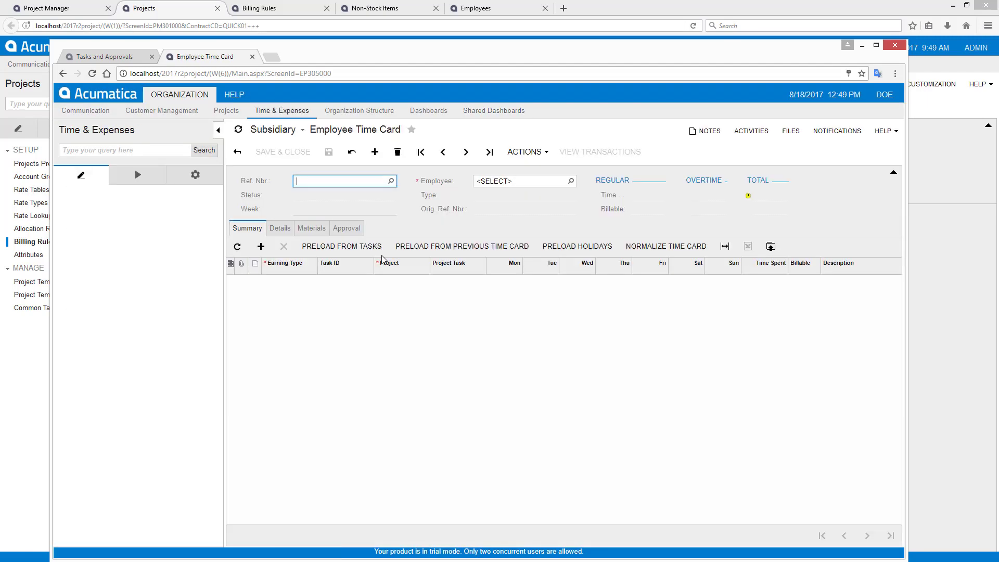
Record regular time for QUICK01 task 01 on a new time card: 8 hours each on Monday and Tuesday, described as "normal hours"
key(Tab)
key(Tab)
text(QUICK01)
key(Tab)
text(8)
key(Tab)
text(8)
key(Tab)
key(Tab)
key(Tab)
key(Tab)
key(Tab)
key(Tab)
key(Tab)
text(normal hours)
Add an OT line for QUICK01 task 01 with 4 hours on Monday, described as "overtime hours"
key(Tab)
text(OT)
key(Tab)
key(Tab)
text(QUICK01)
key(Tab)
text(01)
key(Tab)
text(4)
key(Tab)
key(Tab)
key(Tab)
key(Tab)
key(Tab)
key(Tab)
key(Tab)
key(Tab)
text(overtime hours)
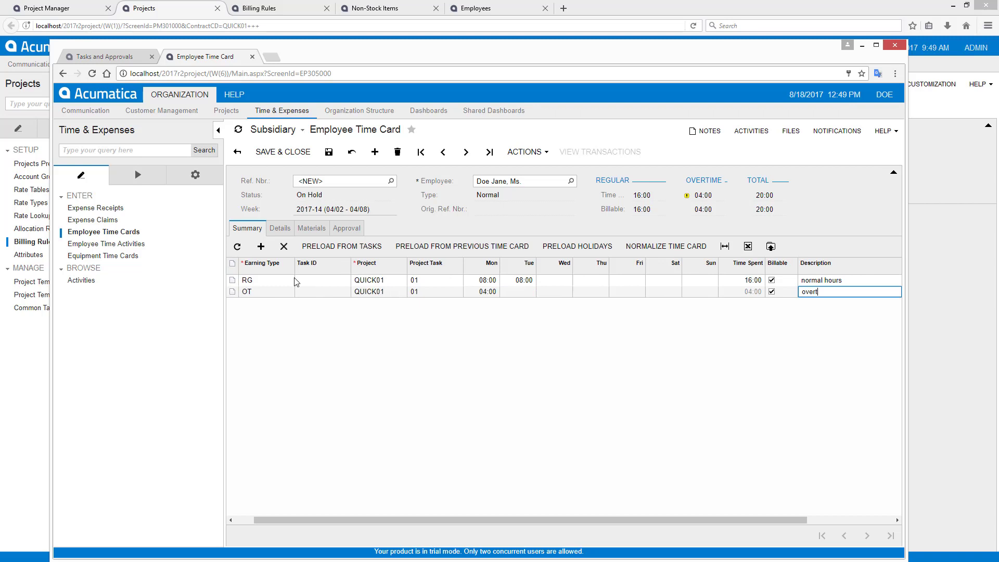
Save the employee time card and submit it for approval
click(328, 151)
click(524, 151)
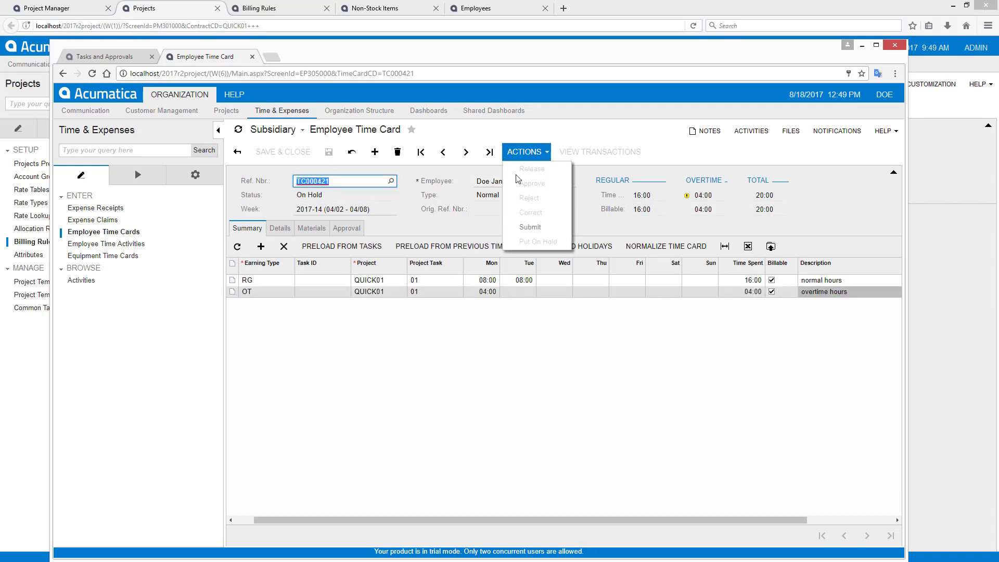
click(528, 227)
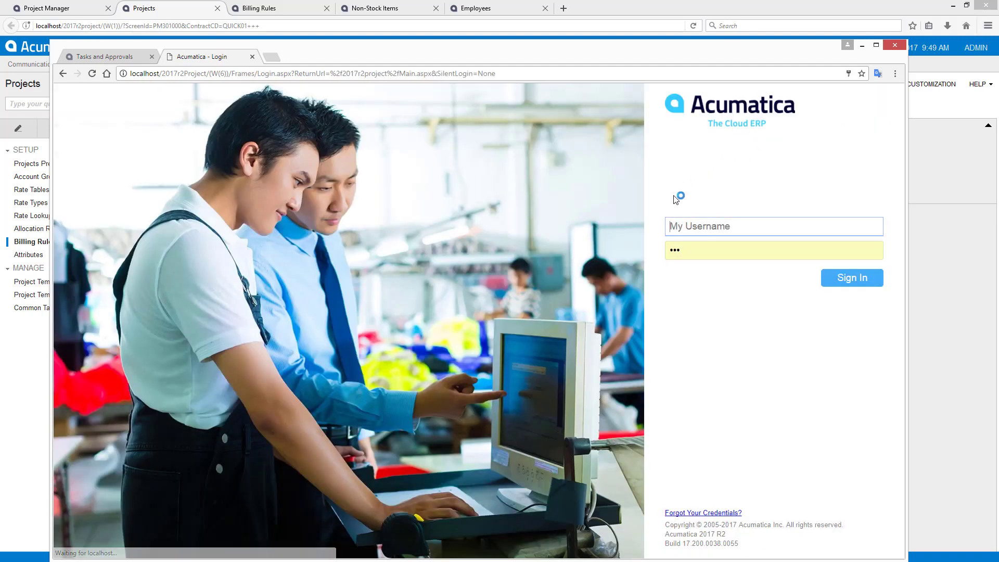
Sign in with the approver's username, then approve and release the employee's pending time card TC000421
click(702, 226)
text(anfre)
key(BackSpace)
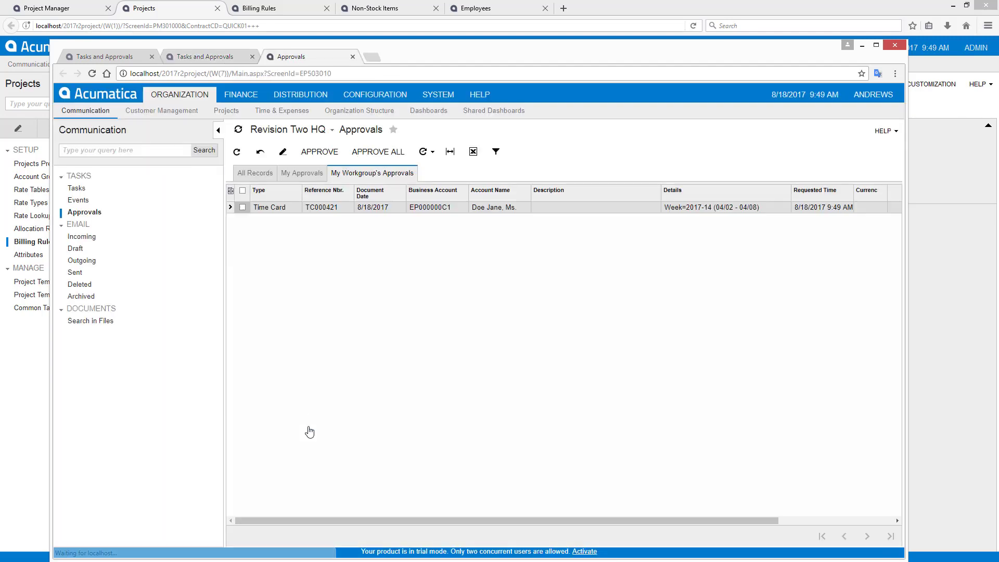
click(268, 207)
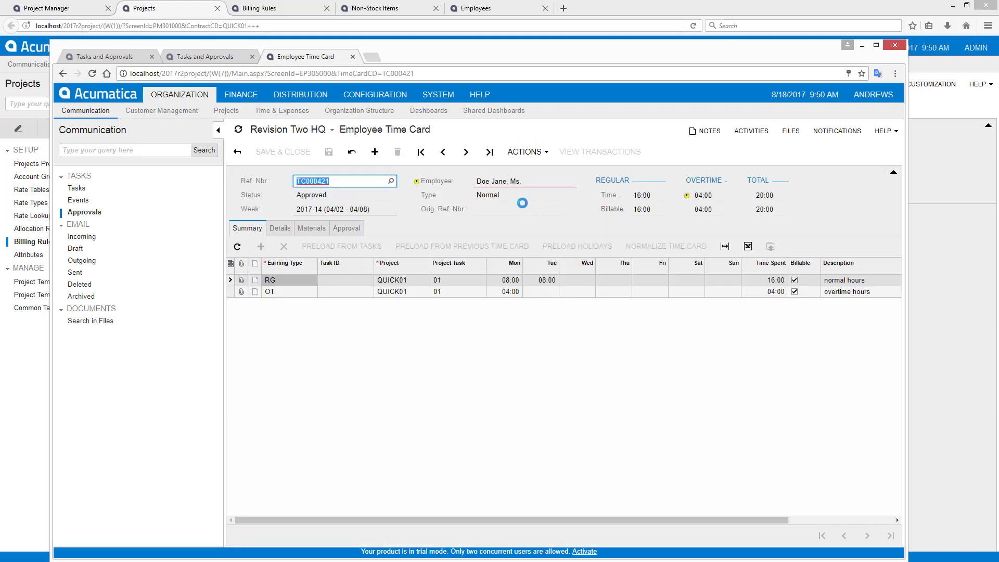
click(353, 57)
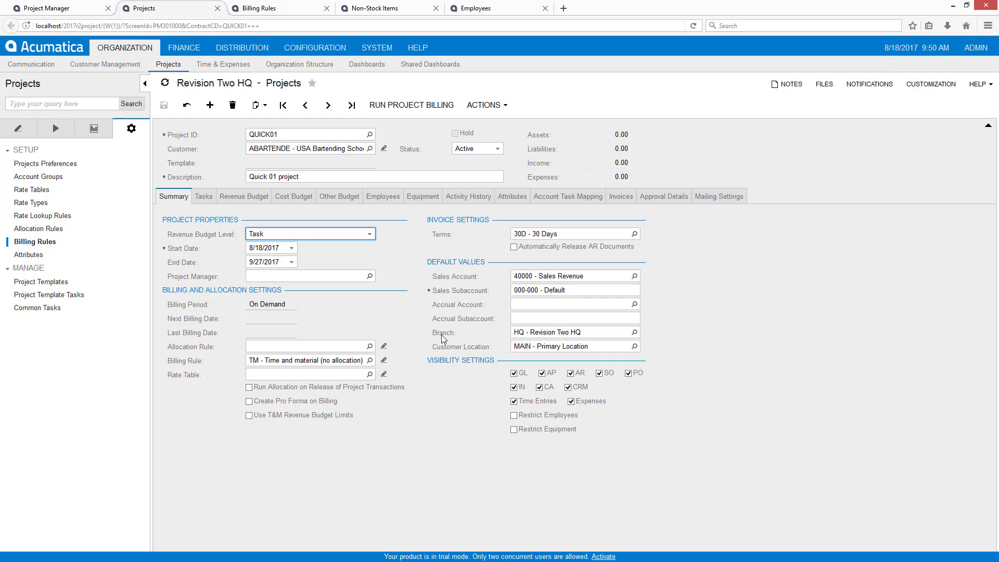
Run billing for project QUICK01 from the administrator's window, then release the generated invoice and close it
click(425, 317)
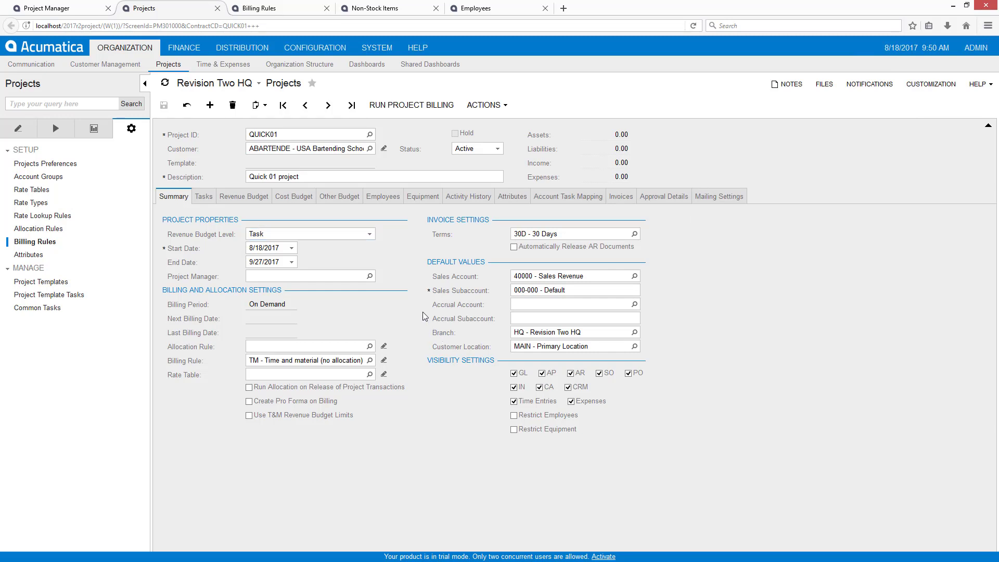
click(405, 105)
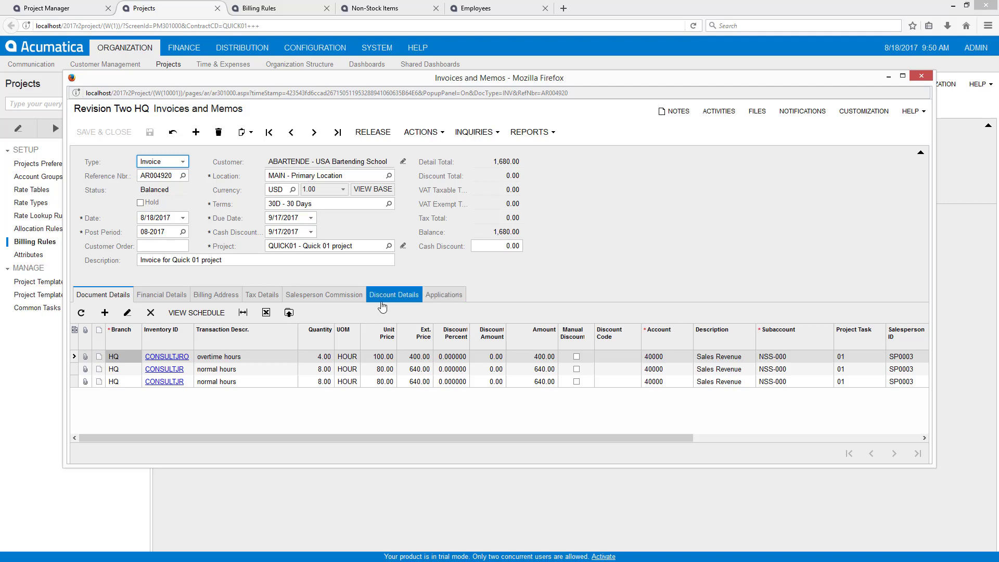
click(366, 133)
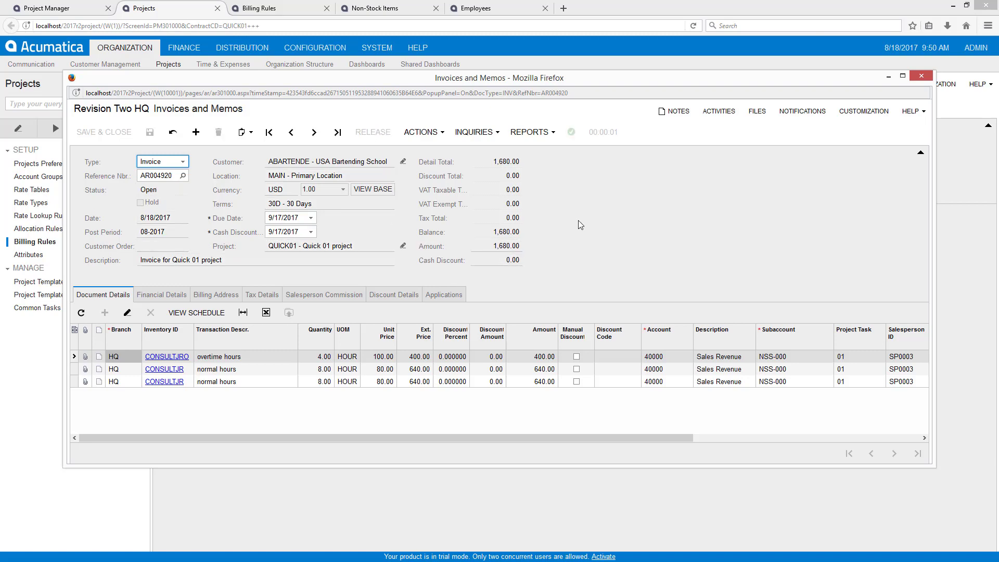
click(922, 76)
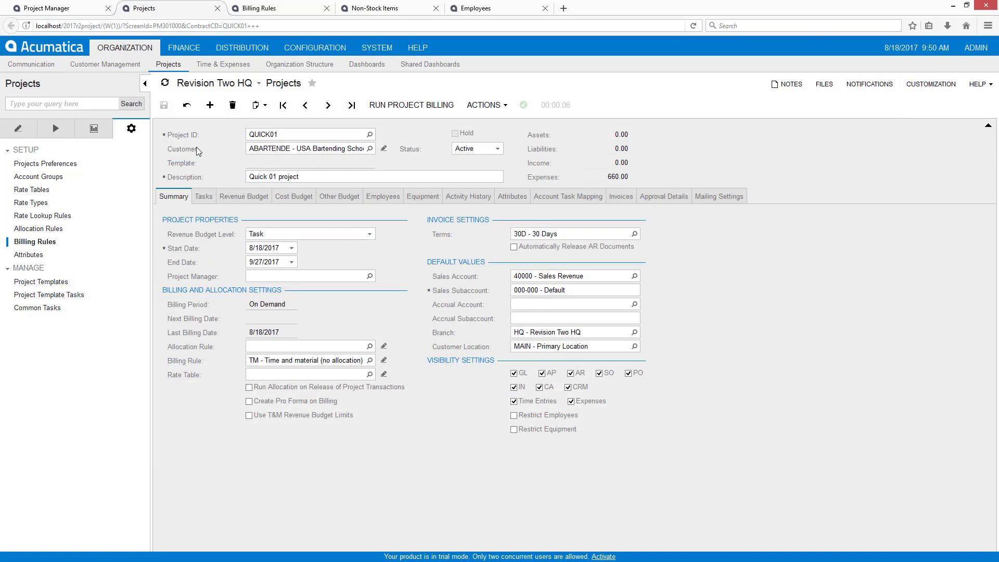
Refresh the project and examine its cost budget transactions and revenue budget
click(187, 105)
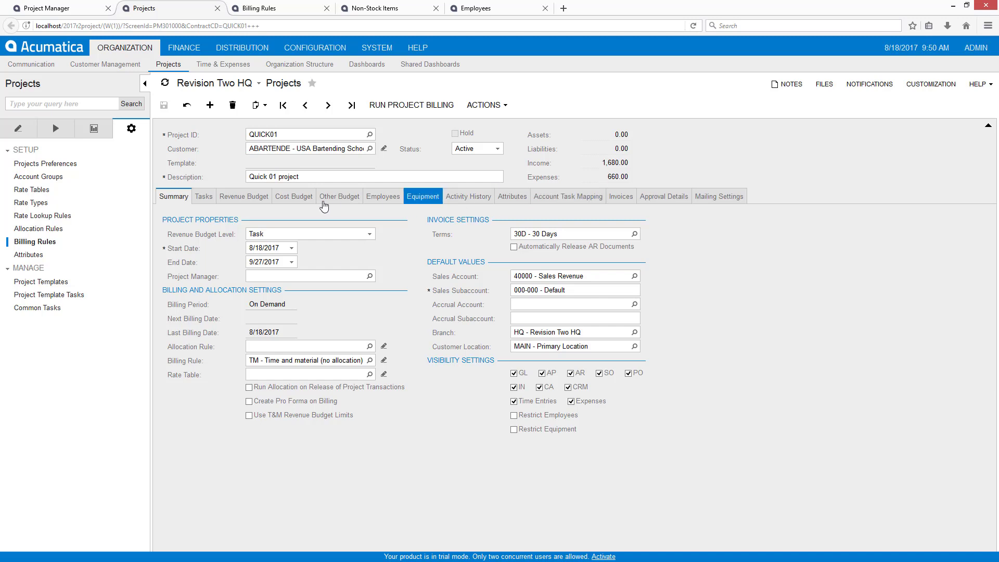
click(293, 196)
click(264, 214)
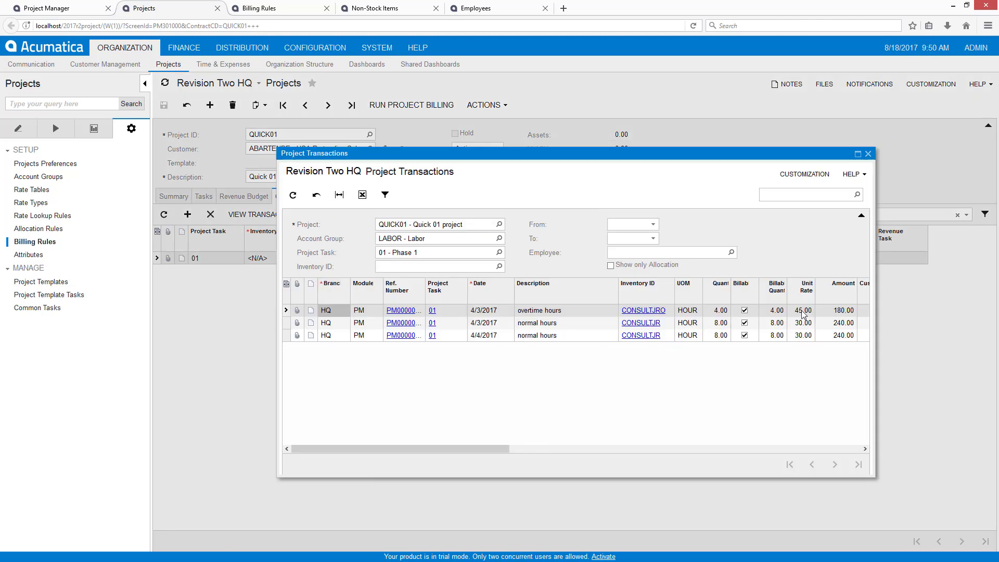
click(867, 154)
click(253, 199)
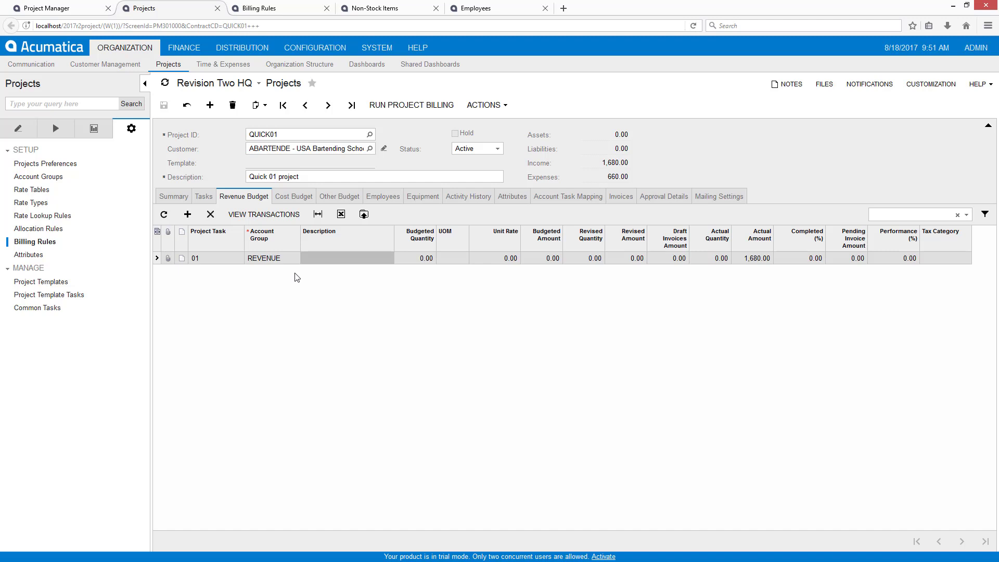
click(173, 197)
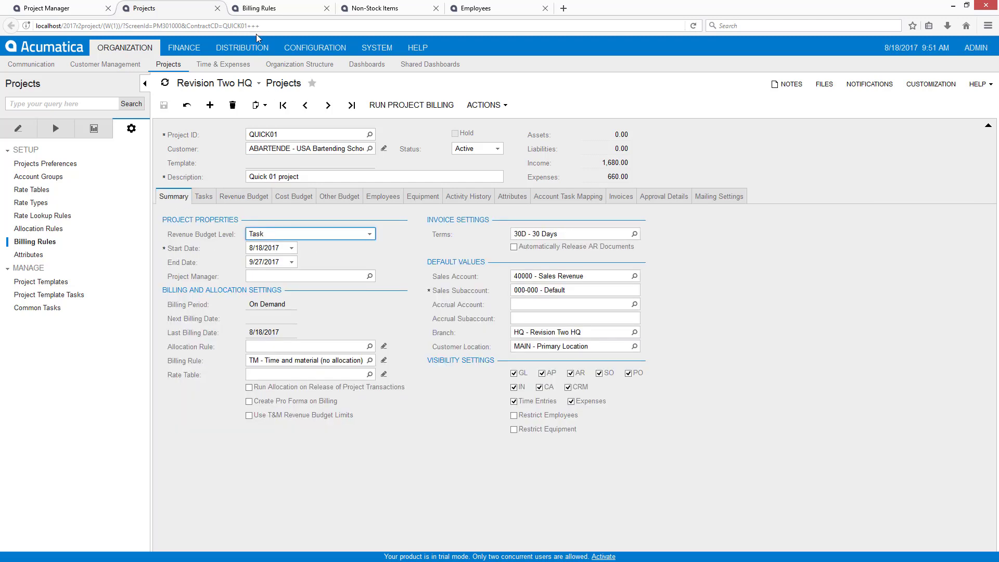
Examine the line amount formulas of the travel and labor steps in the TM billing rule
click(259, 8)
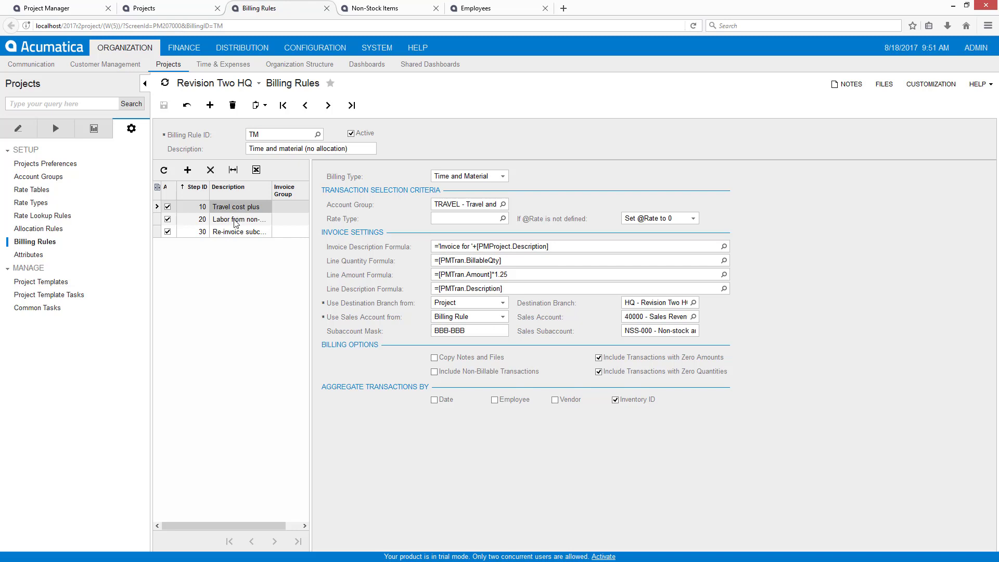
click(510, 275)
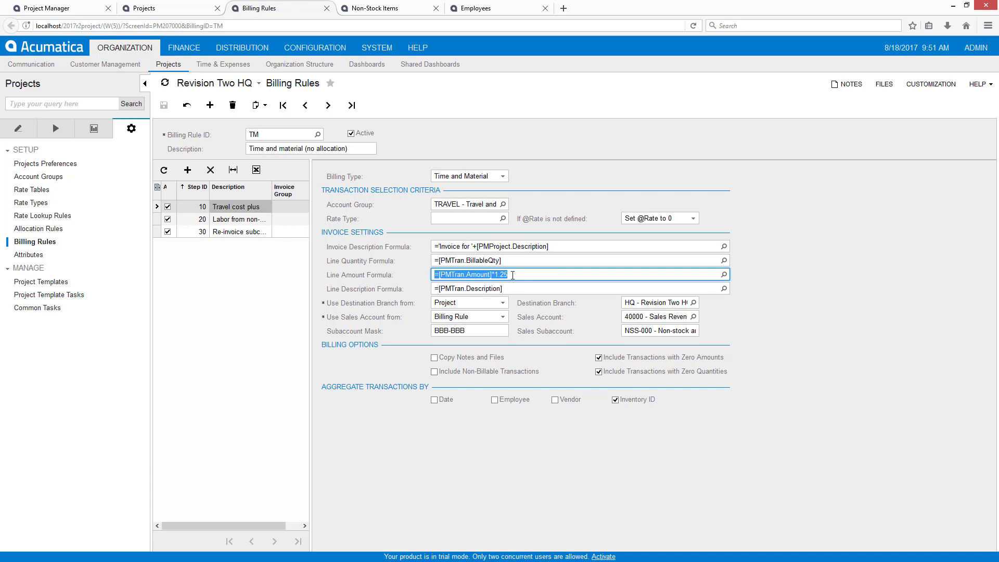
click(512, 275)
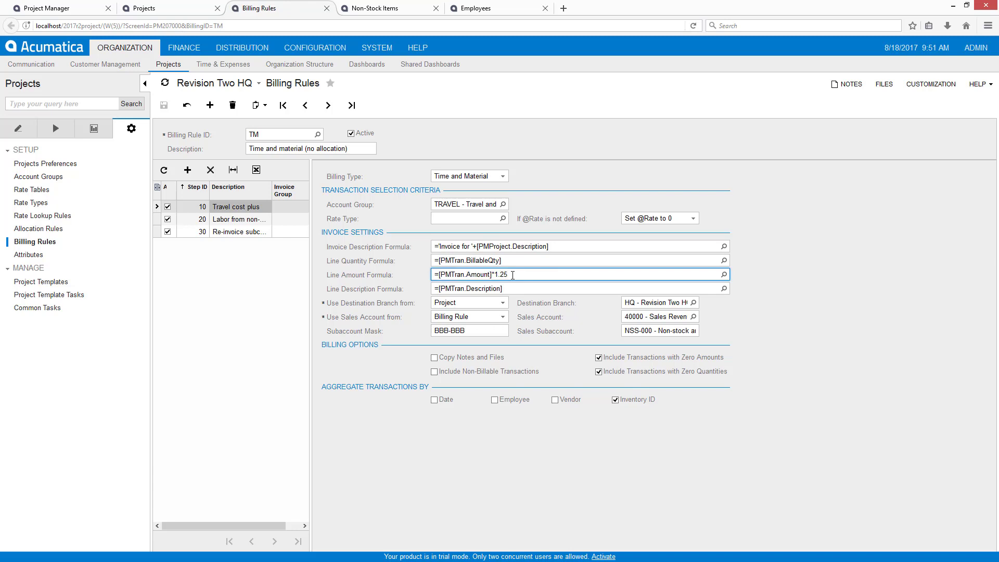
click(223, 219)
click(499, 274)
drag(499, 274, 528, 274)
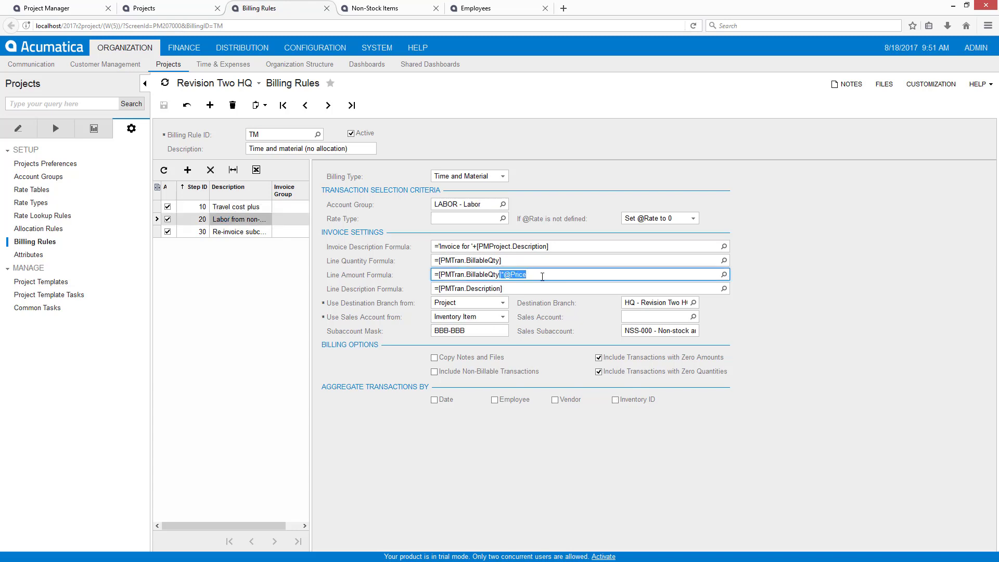
click(547, 277)
Review the default prices of items CONSULTJR and CONSULTJRO, plus the employee's hourly cost, labor item and overtime override
click(374, 8)
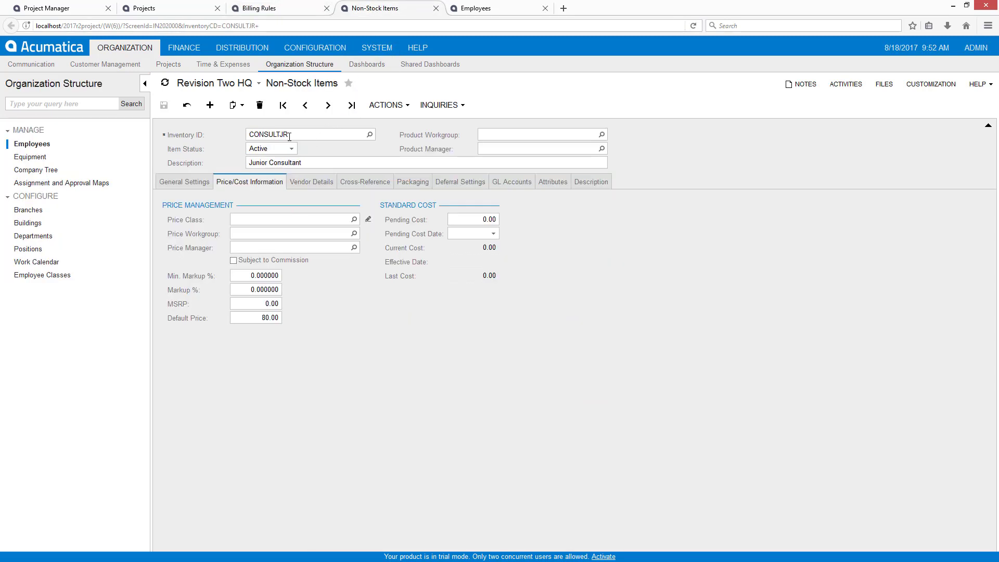
click(328, 105)
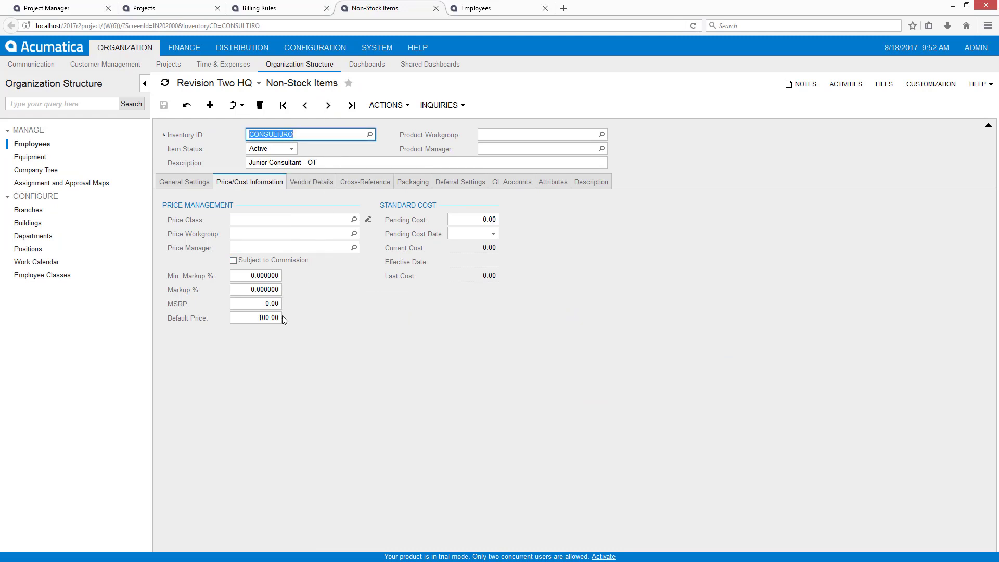
click(497, 8)
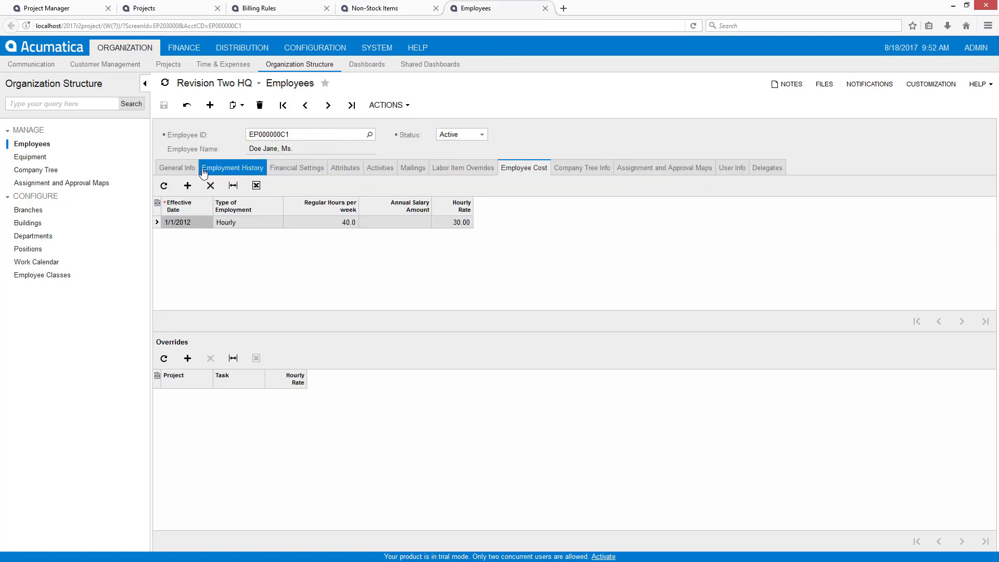
click(178, 168)
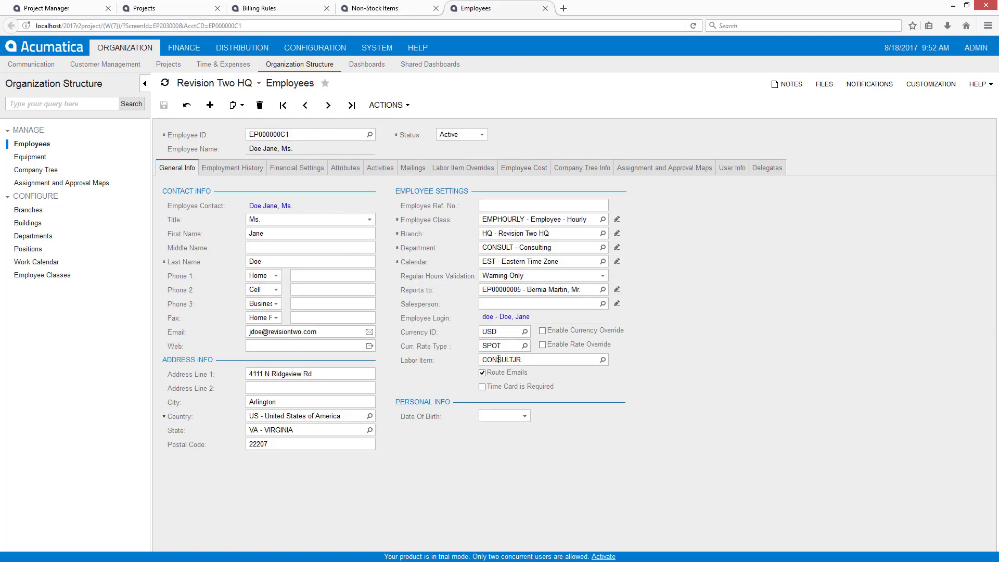
click(461, 168)
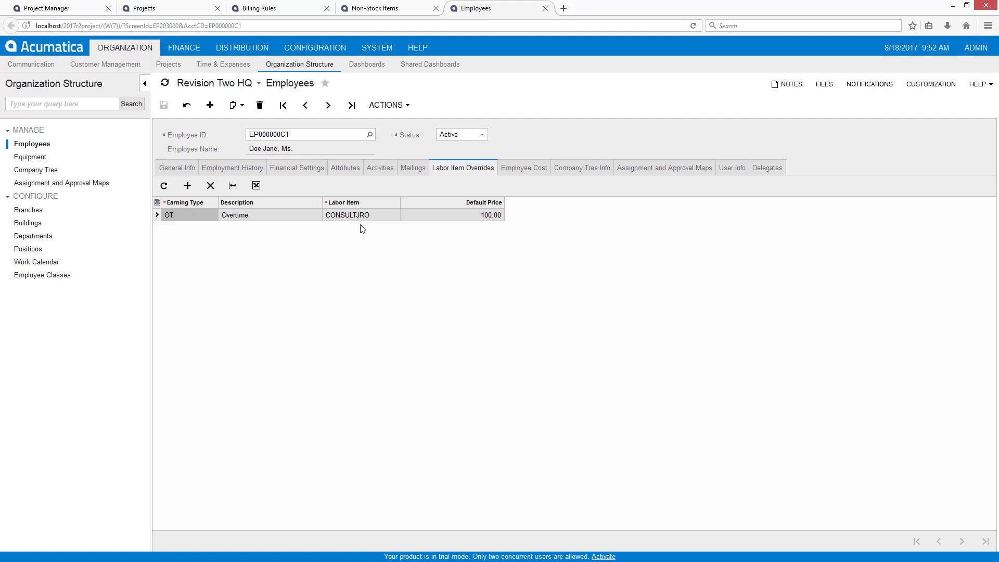
Examine the line amount formula of the subcontractor re-invoicing step in the TM billing rule, and switch to the presentation's project summary slide
click(279, 10)
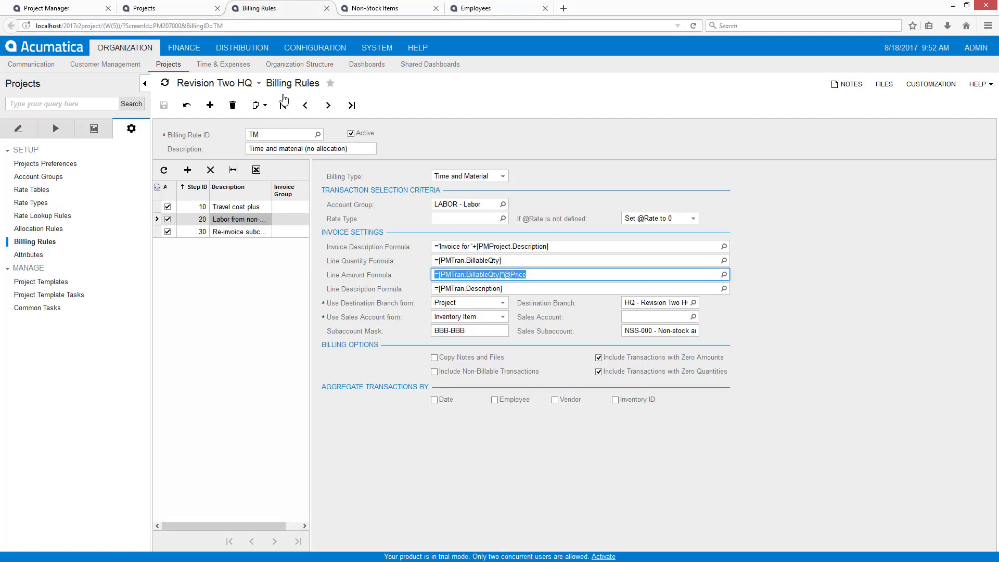
click(239, 232)
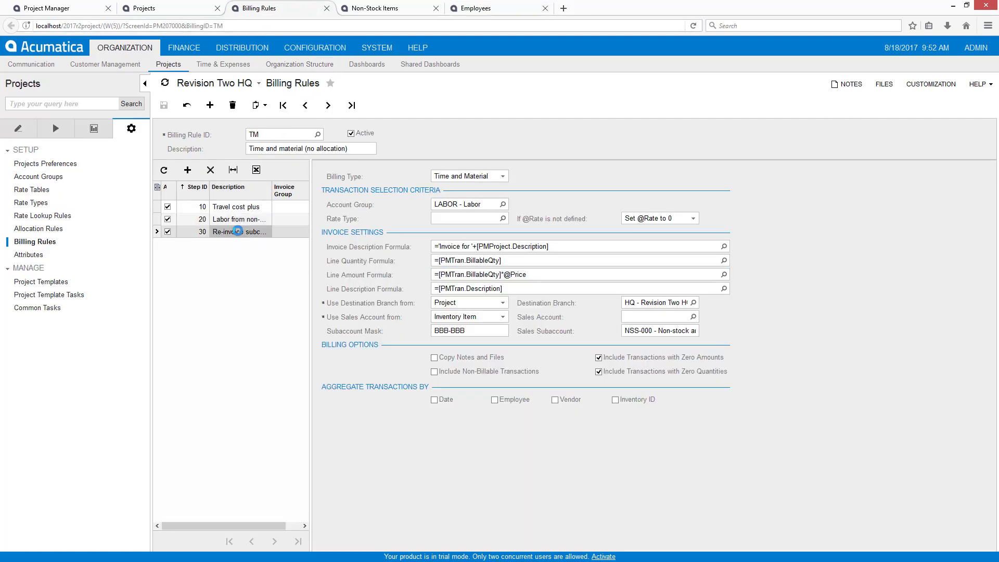
click(506, 276)
click(506, 276)
drag(507, 276, 542, 275)
click(472, 442)
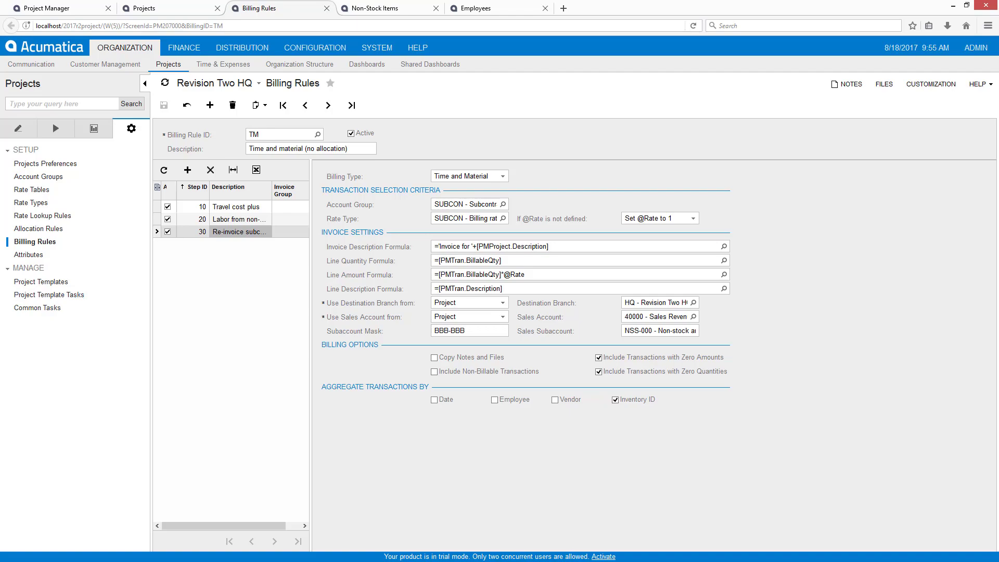
key(alt+Tab)
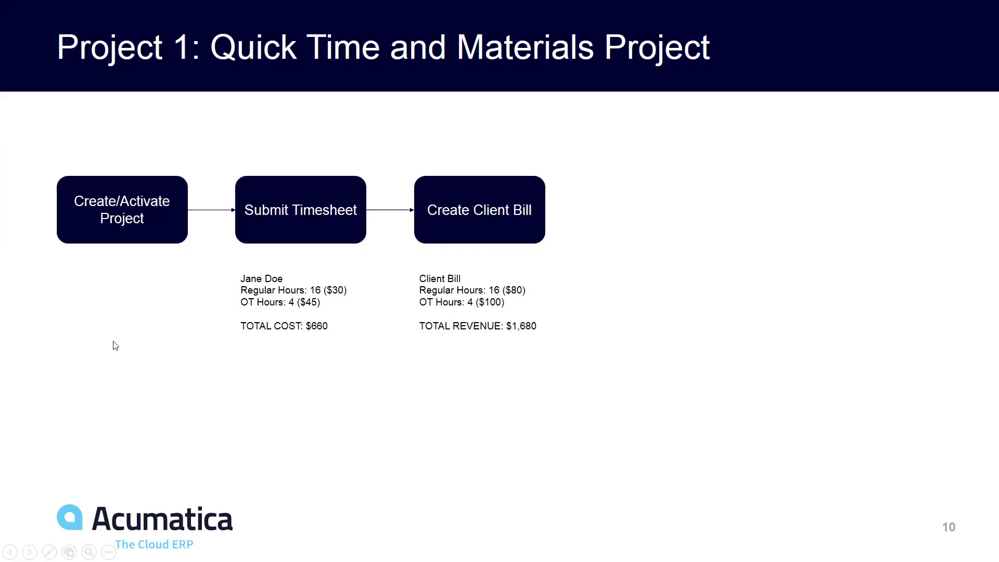
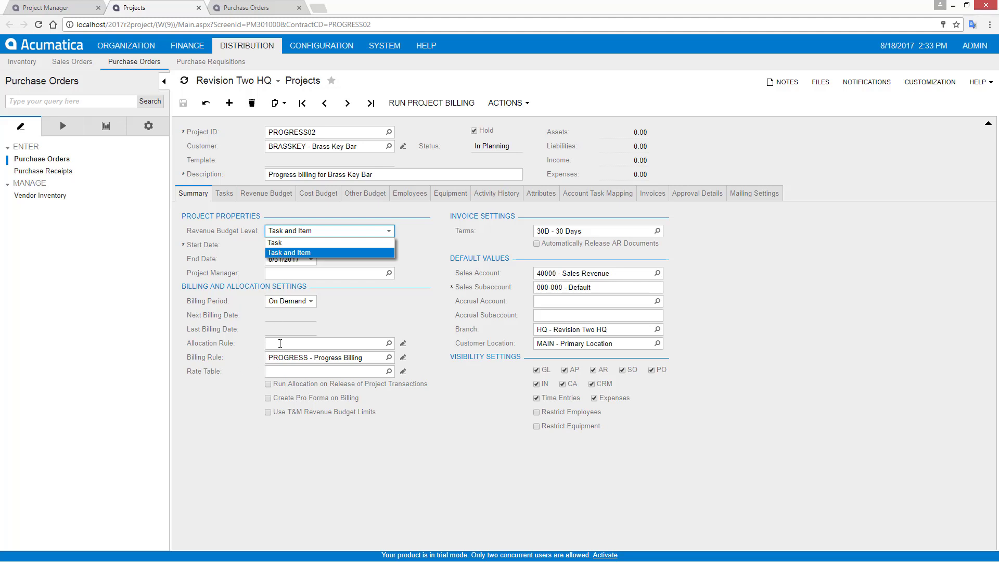
In project PROGRESS02's revenue budget, set the PMCONTRACT line to budgeted quantity 1 and unit rate 10,000
click(224, 193)
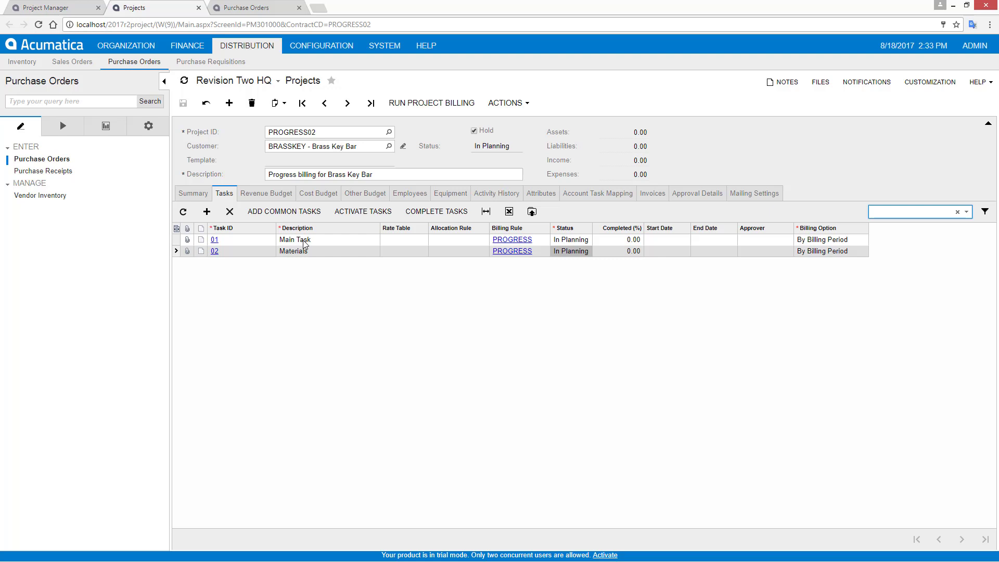
click(272, 194)
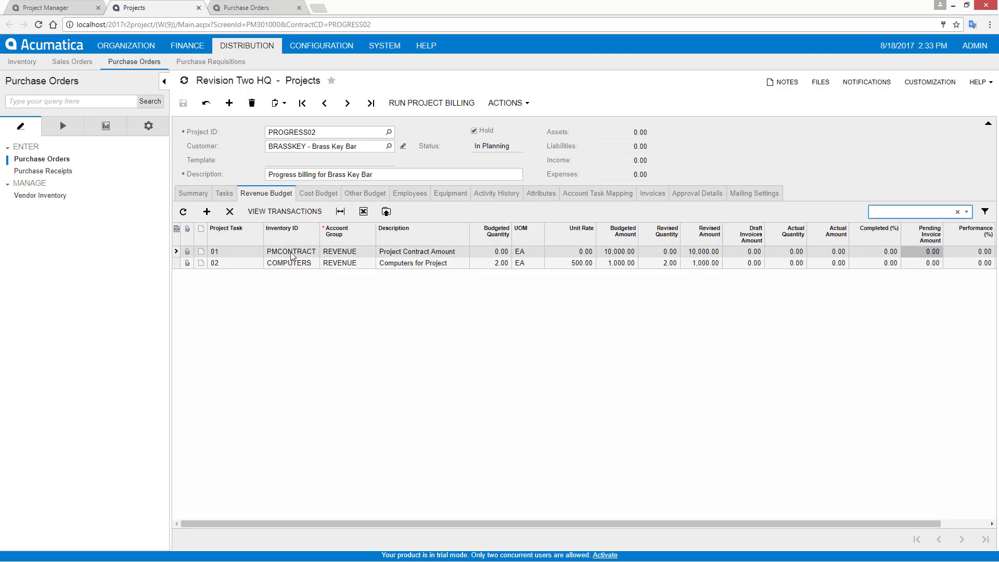
click(474, 251)
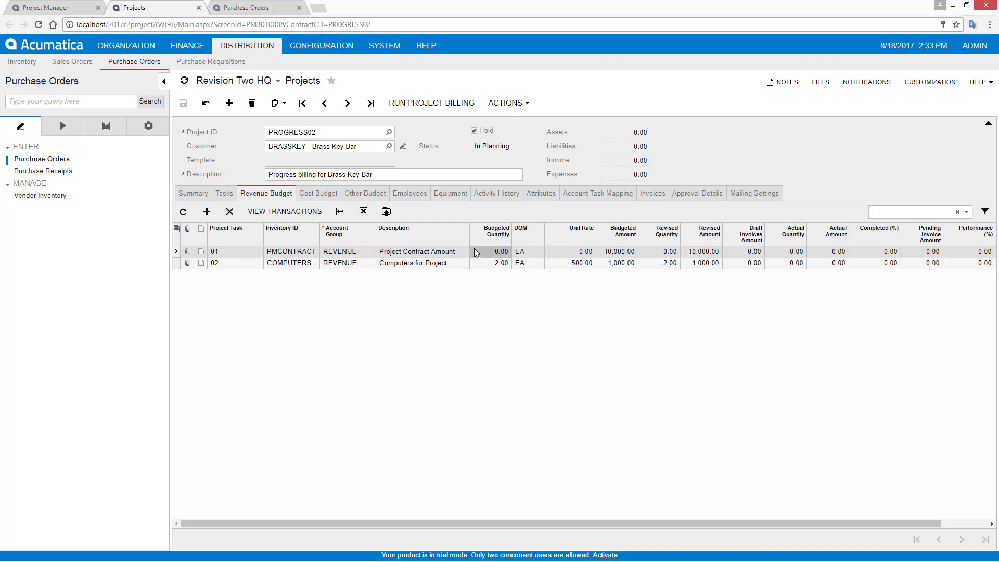
text(1)
key(Tab)
key(Tab)
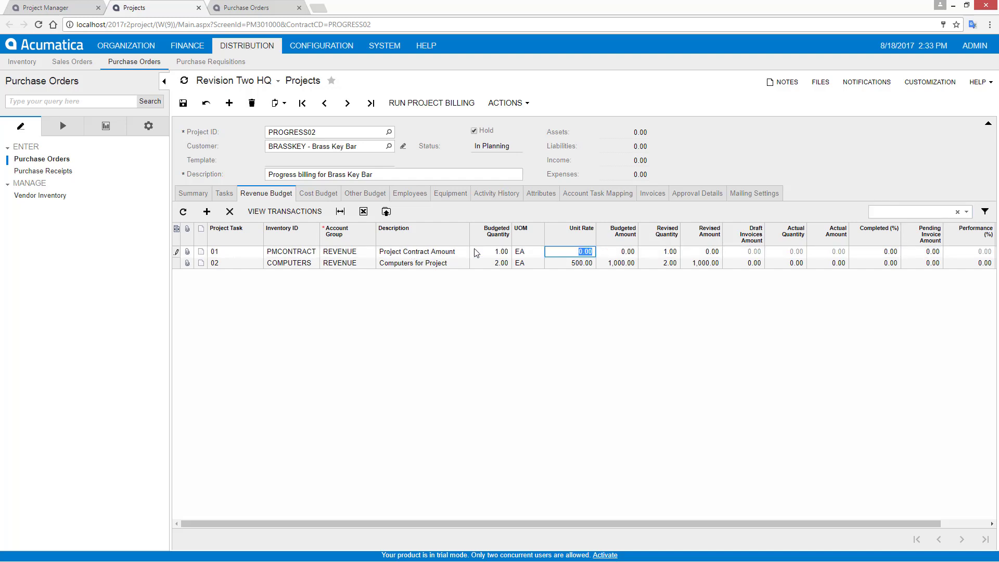
text(10000)
key(Tab)
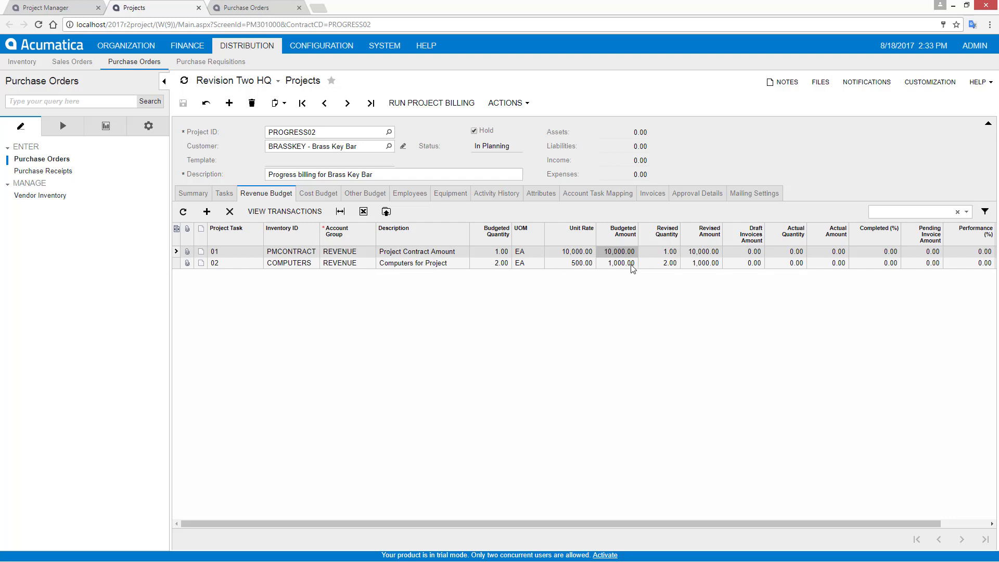
Set the COMPUTERS cost budget line to unit rate 250 and budgeted quantity 2, and save the project
click(318, 194)
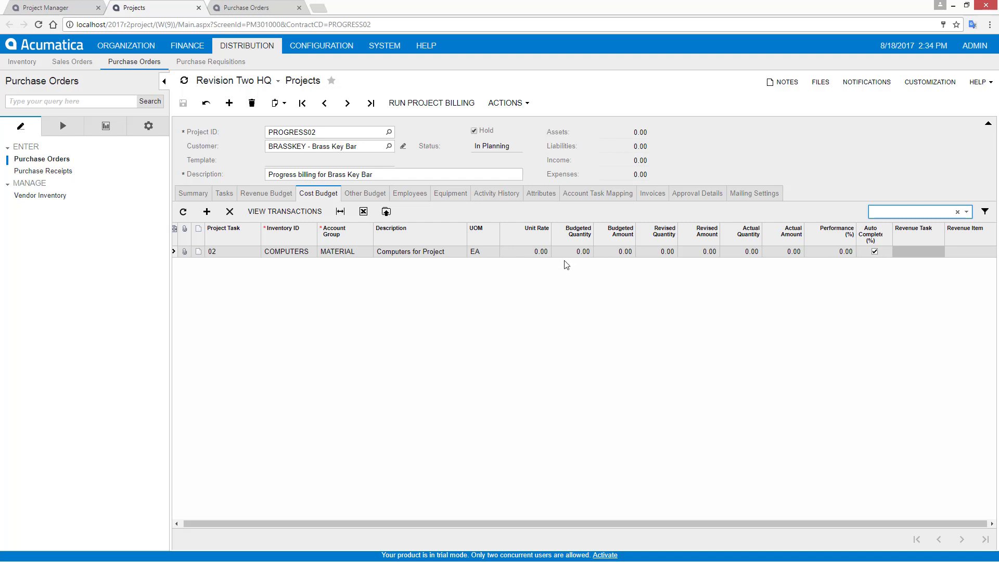
click(537, 255)
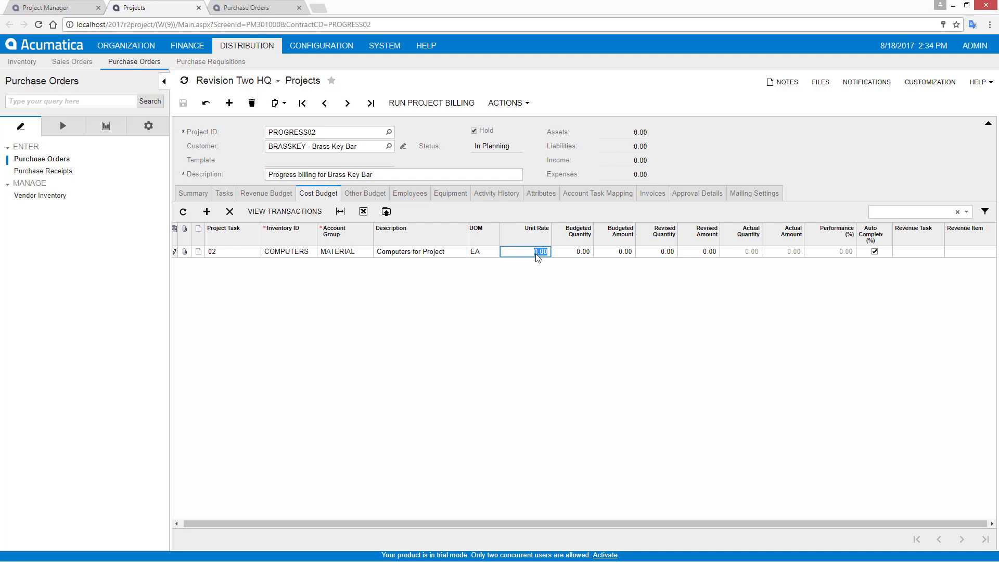
text(250)
key(Tab)
text(2)
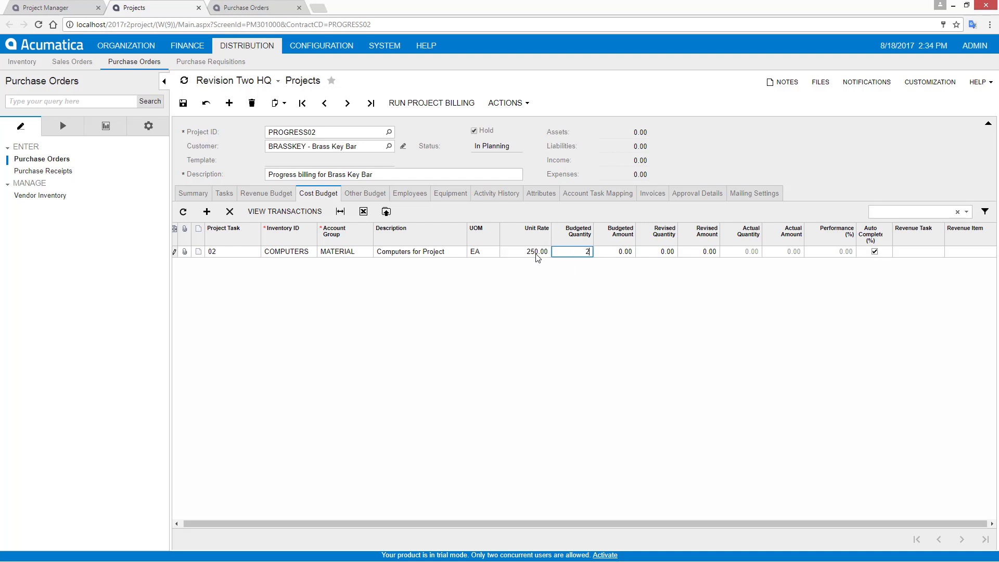
key(Tab)
click(183, 103)
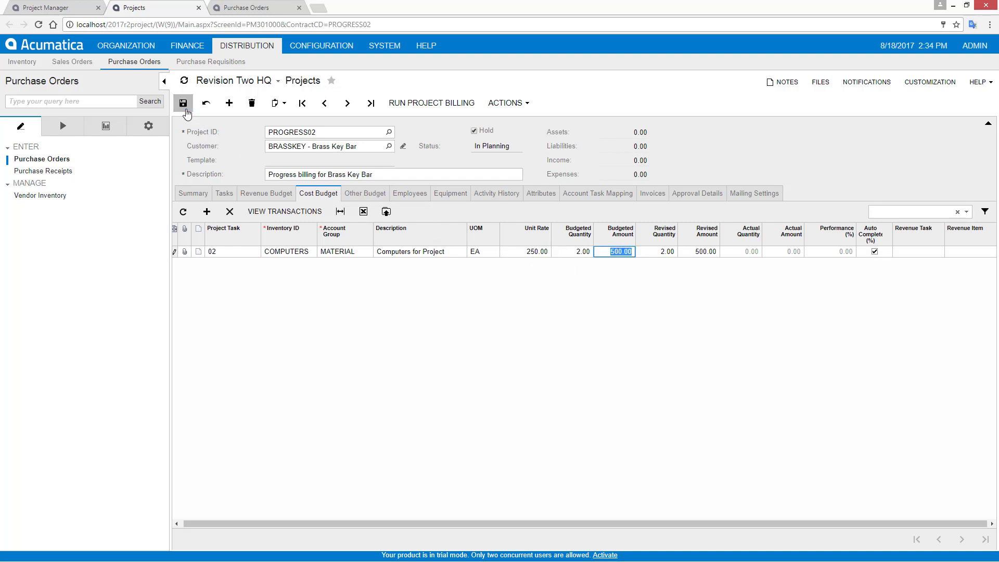
Change the completion method of task 02 Materials to Budgeted Quantity, and save and close the task
click(225, 193)
click(214, 252)
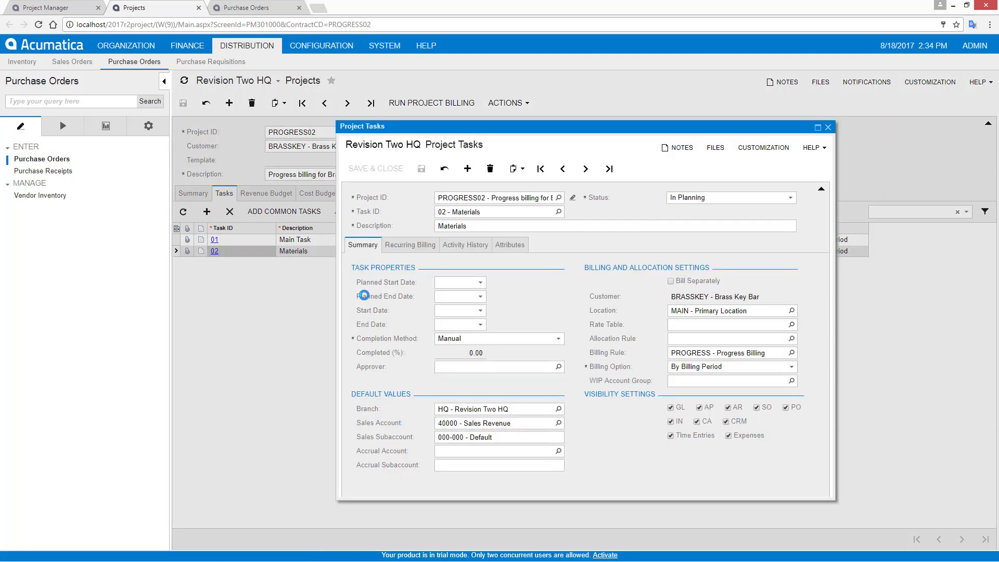
click(474, 339)
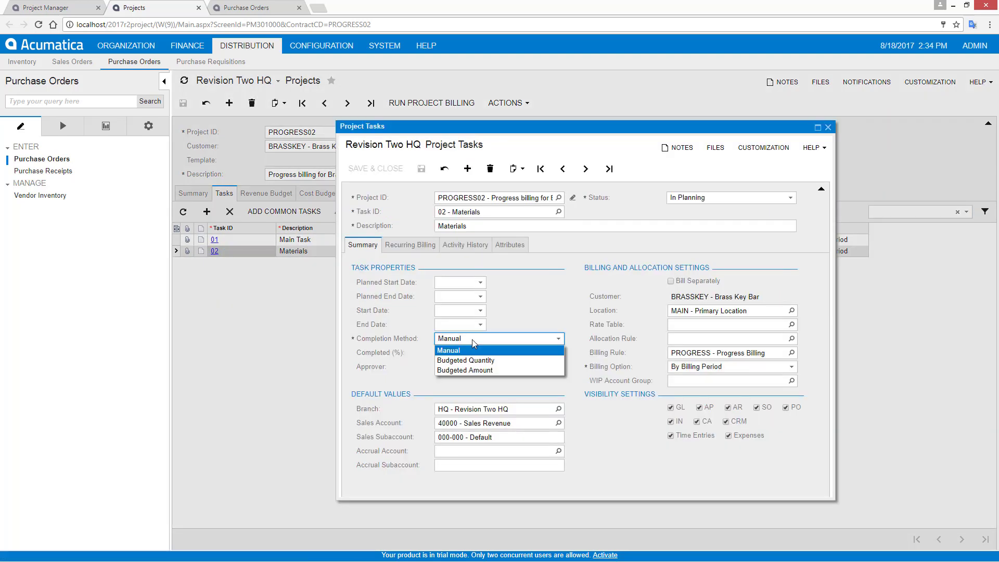
click(484, 361)
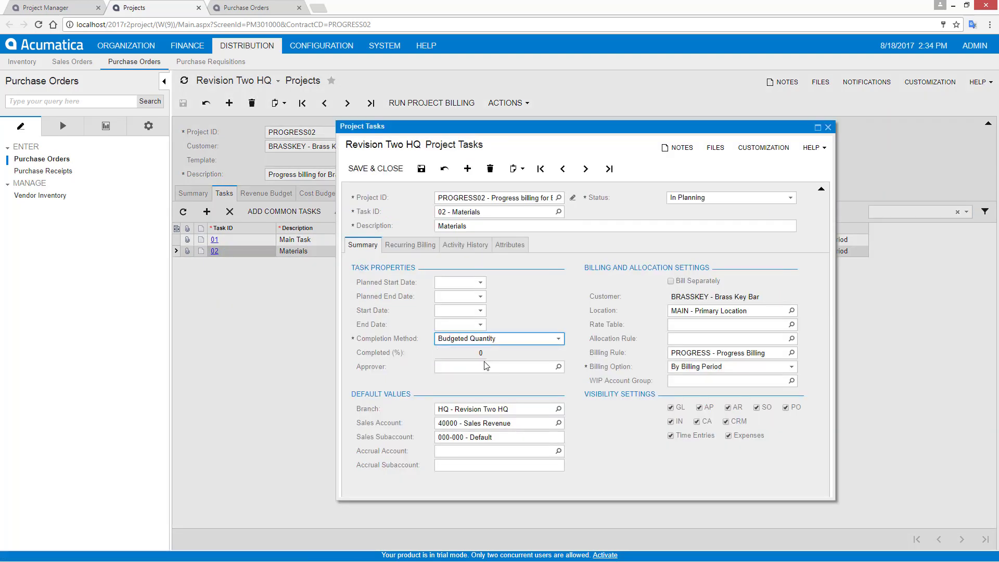
click(378, 171)
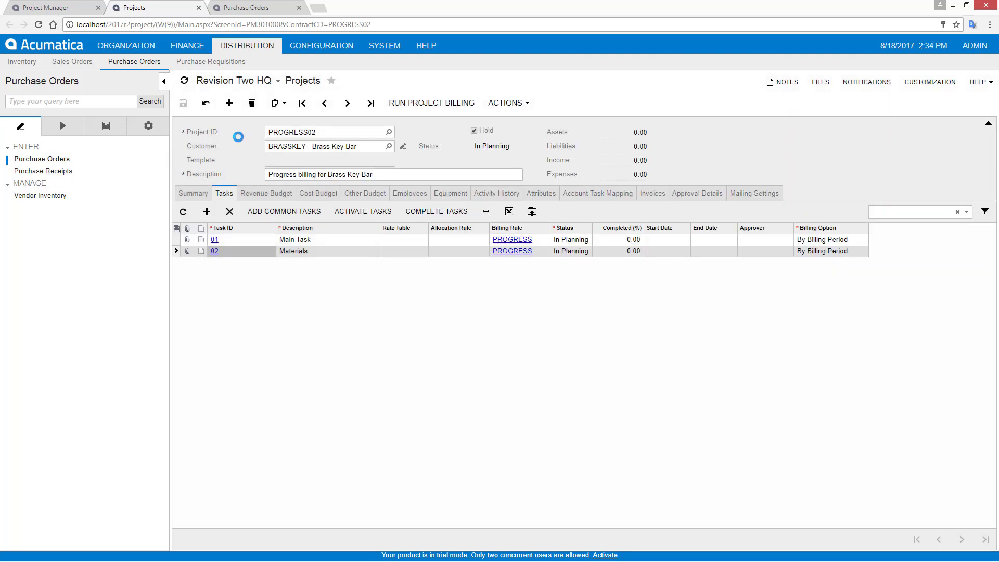
Activate the project tasks and take project PROGRESS02 off hold, saving the project
click(362, 211)
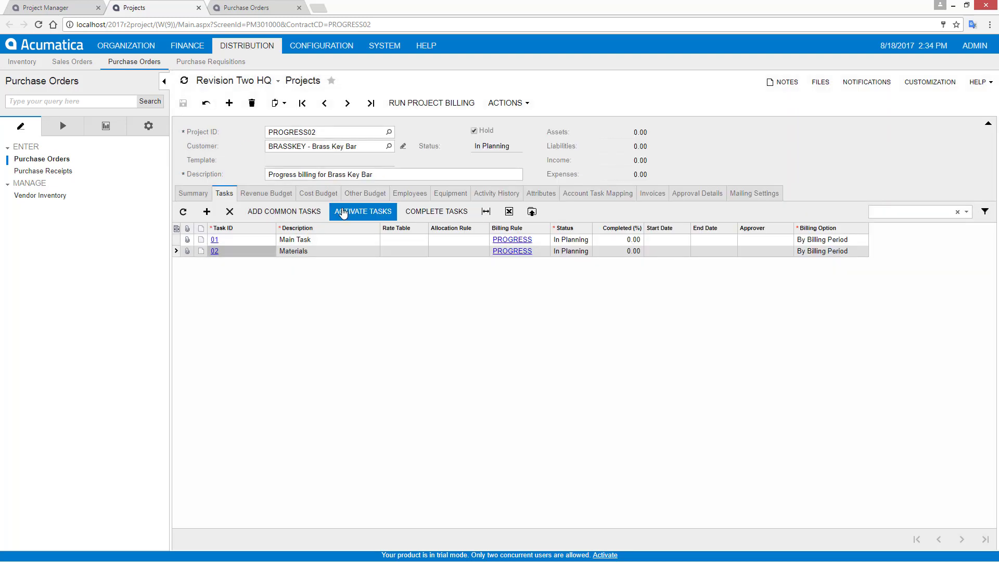
click(474, 130)
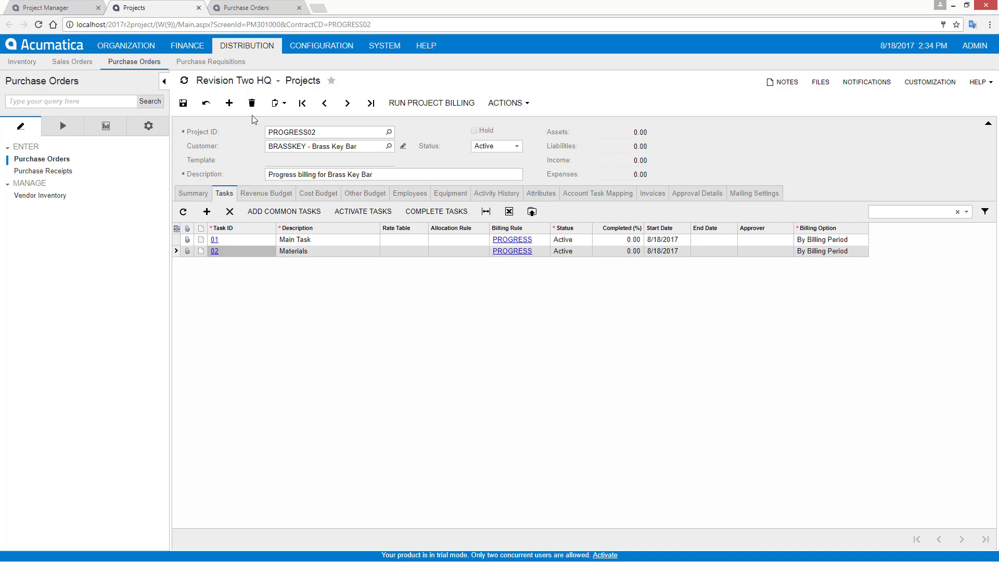
click(182, 102)
Set the completed percentage of the PMCONTRACT revenue budget line to 20 and save the project
click(266, 193)
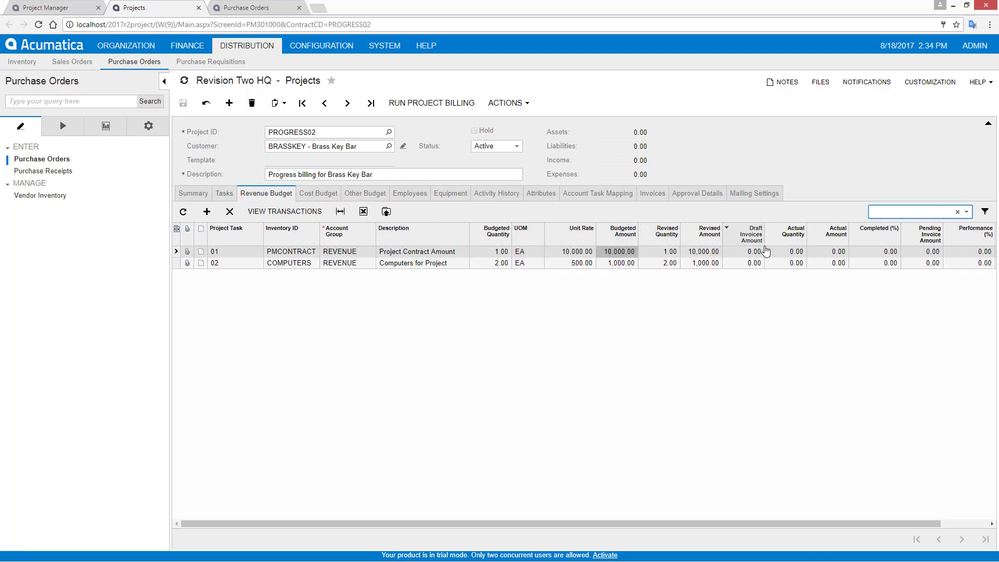
click(867, 253)
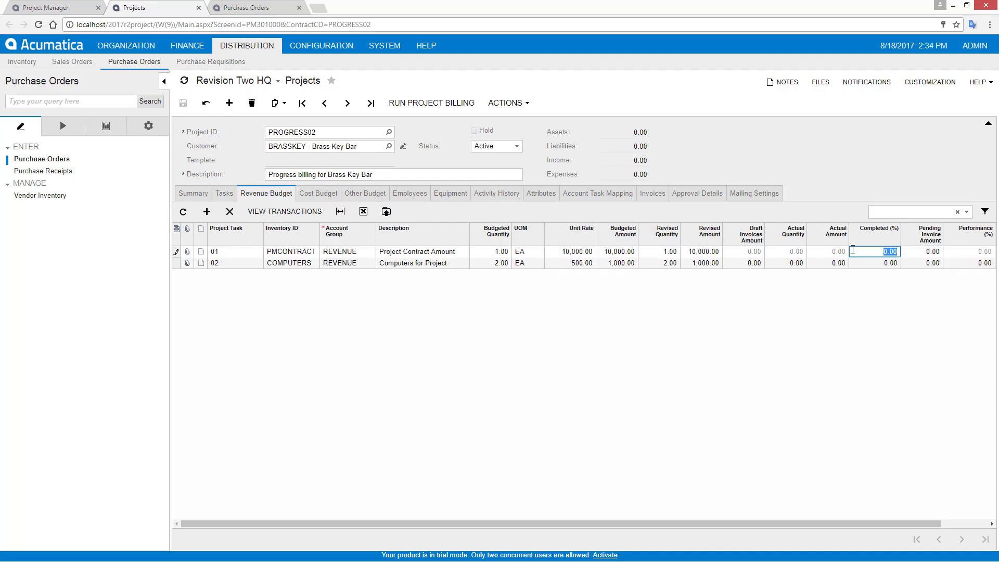
text(1)
text(20)
key(Tab)
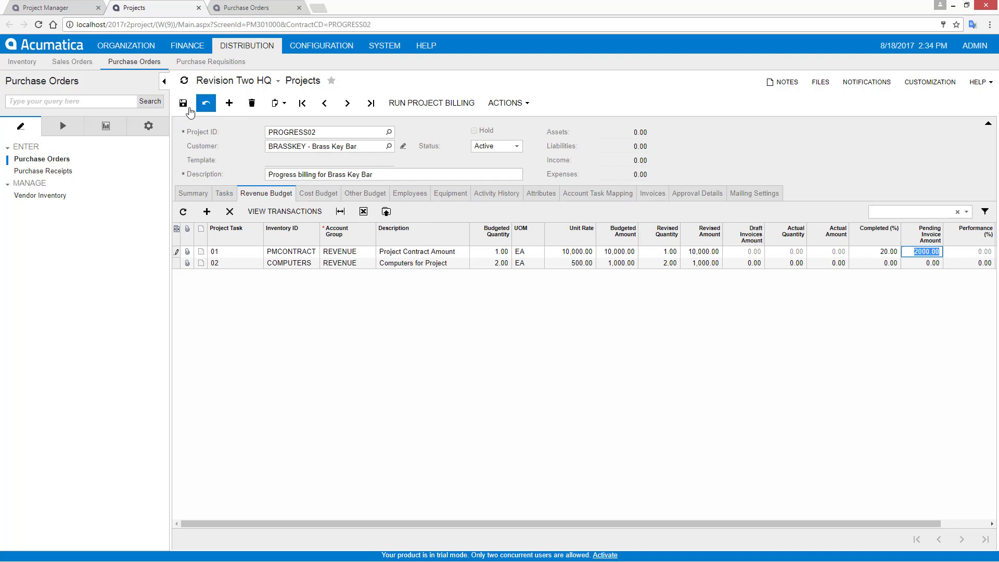
click(185, 106)
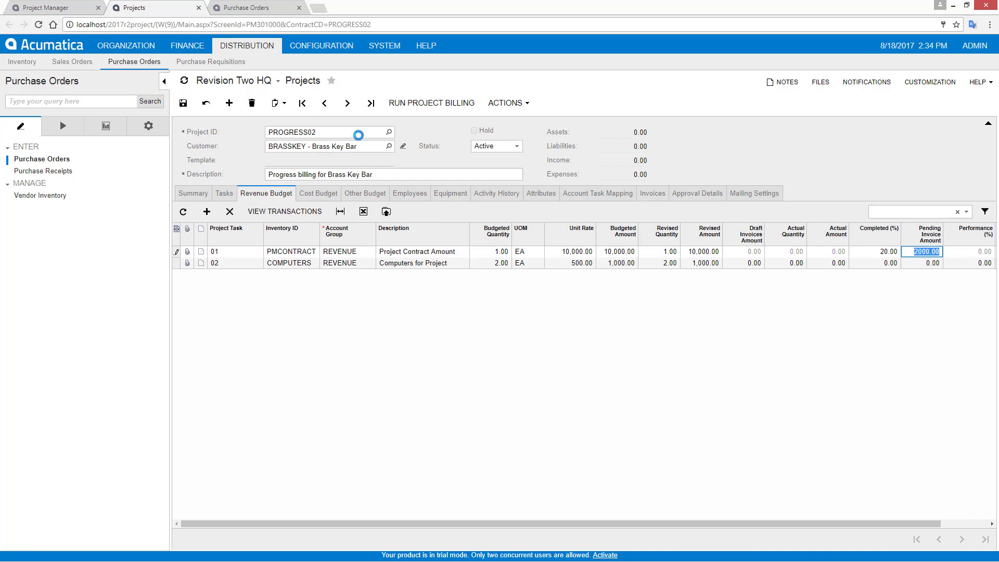
Run billing for project PROGRESS02, release the generated invoice, and check the project's invoice list
click(420, 109)
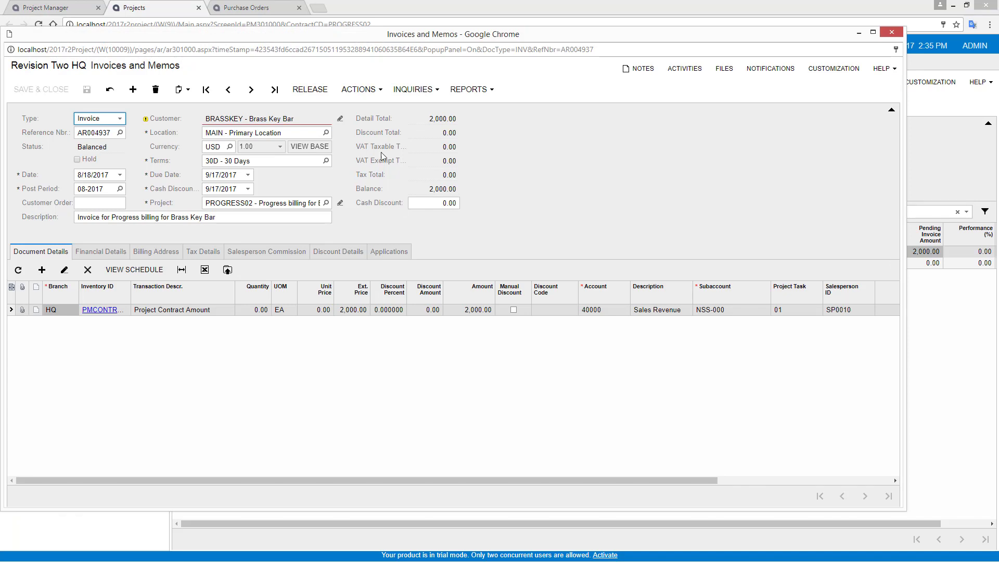
click(311, 91)
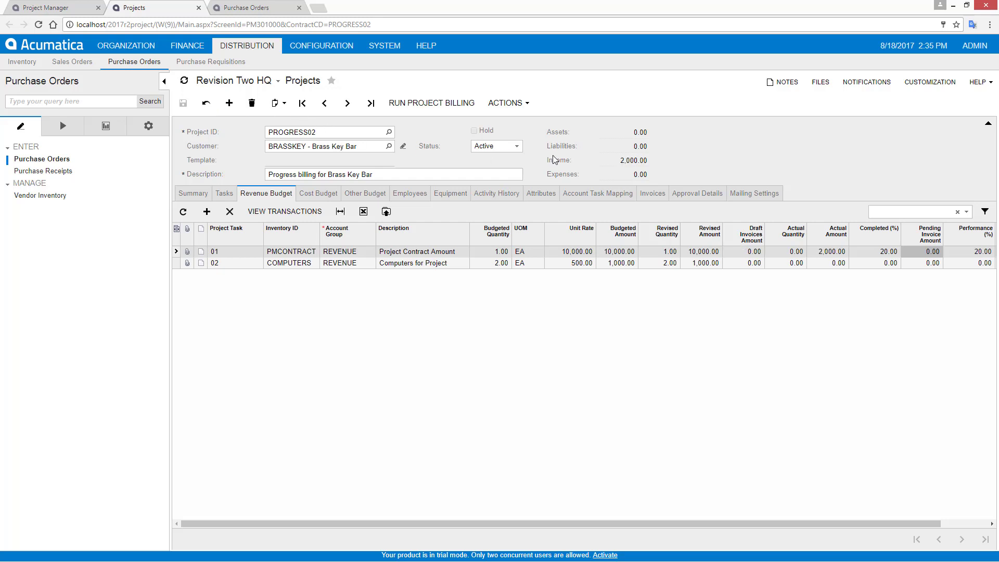
click(653, 192)
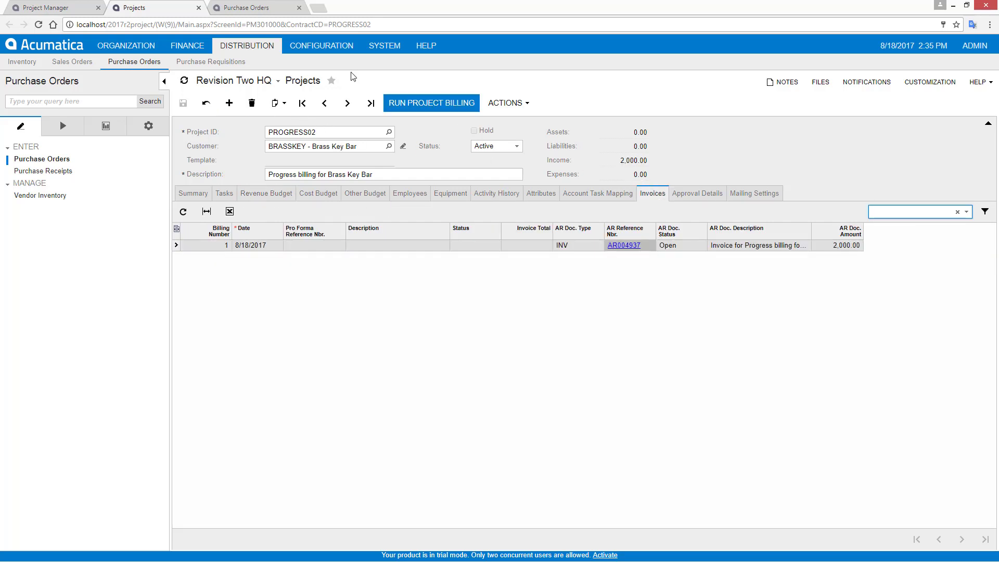
Start a purchase order for vendor AAVENDOR with the description "PO for Project"
click(247, 8)
click(378, 132)
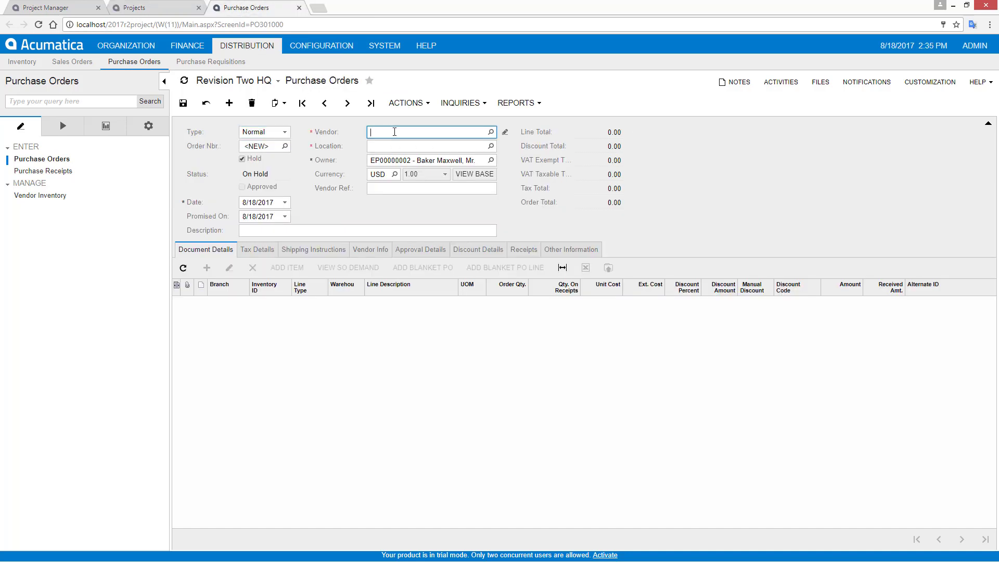
text(aa)
key(Tab)
click(321, 231)
text(PO for Project)
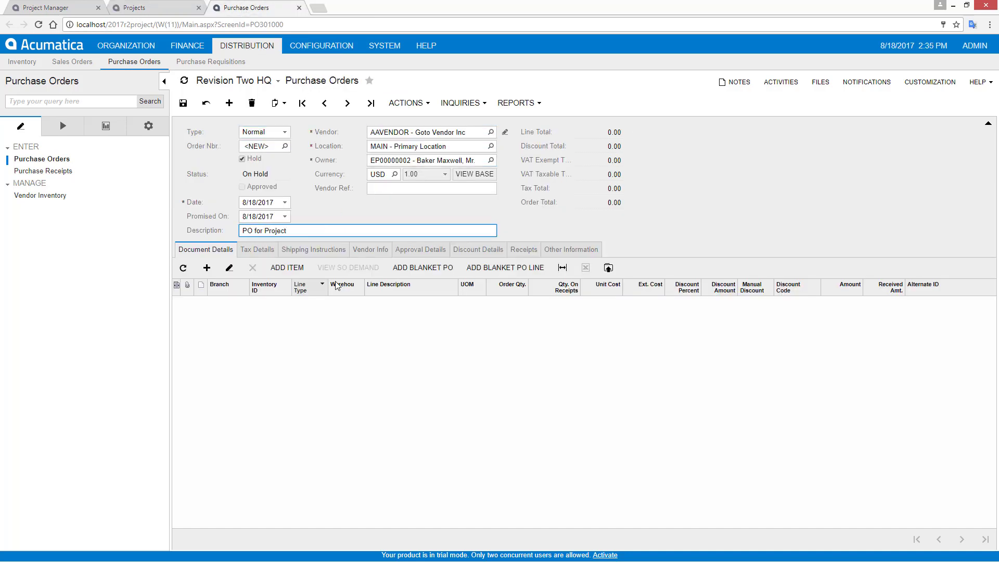
Add a line for item COMPUTERS with order quantity 2 to the purchase order
click(293, 323)
text(COMP)
click(292, 324)
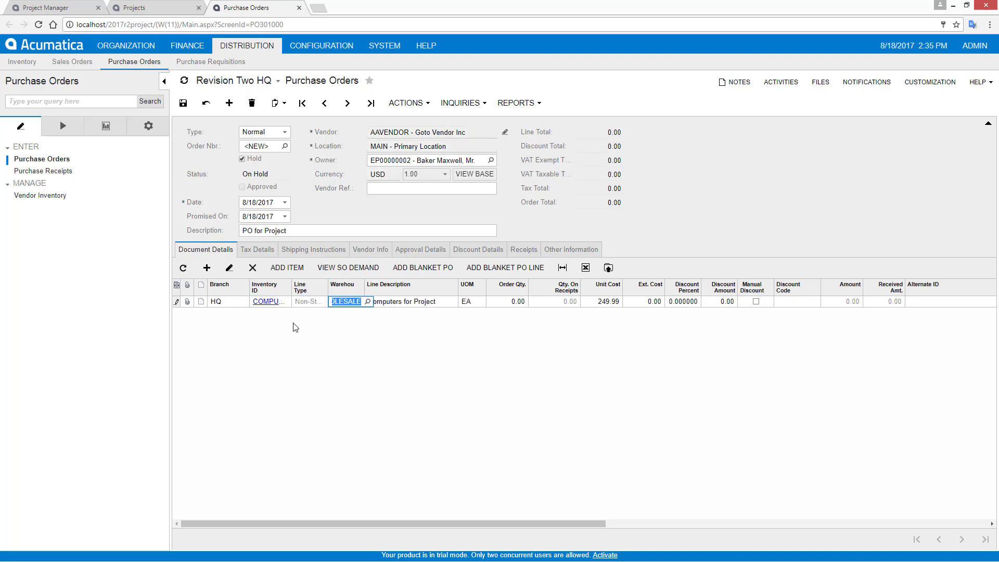
drag(433, 523, 706, 534)
Assign the purchase order line to project PROGRESS02, task 02, and save the order
click(819, 301)
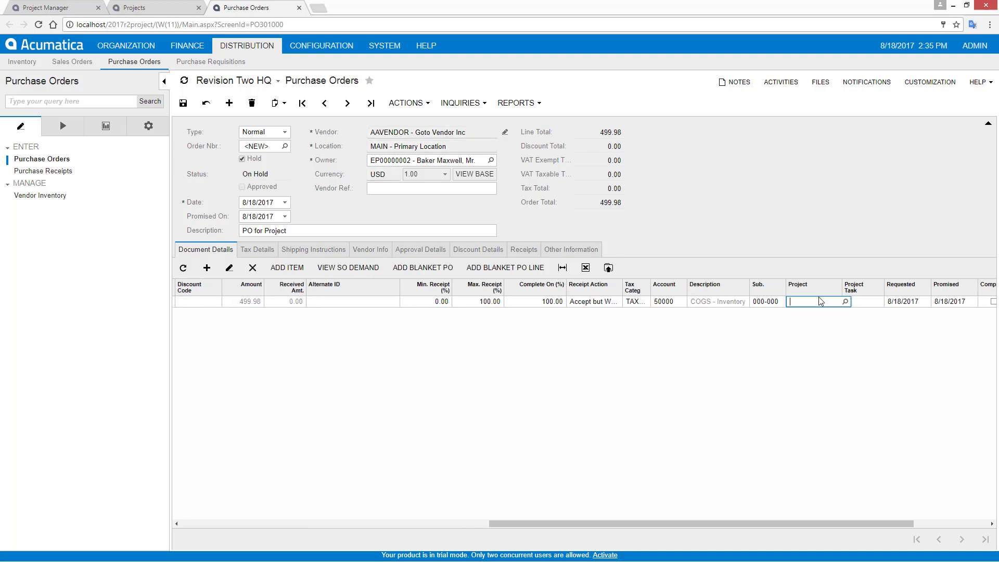
text(02)
click(833, 326)
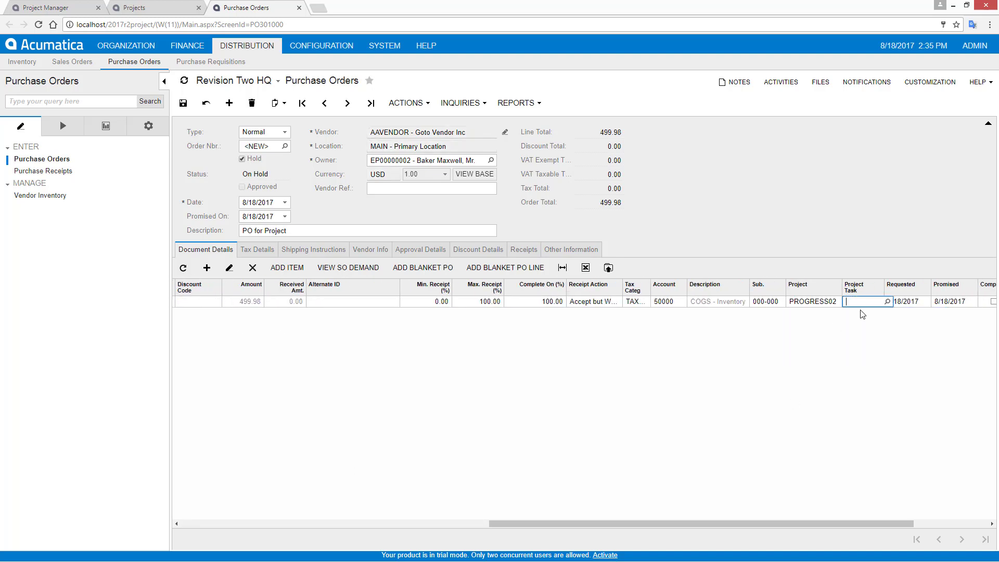
click(891, 301)
double_click(832, 379)
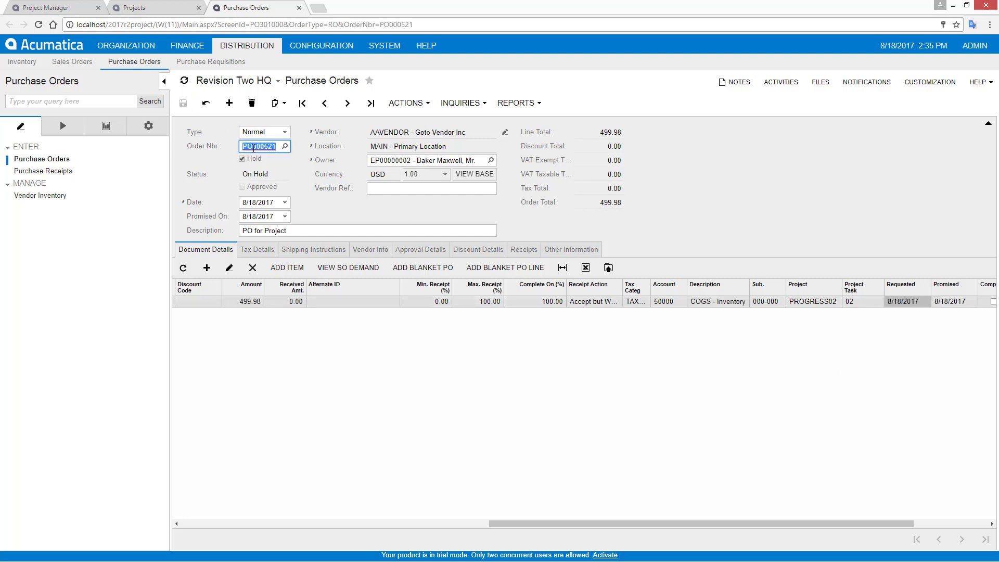
Take the purchase order off hold, create its purchase receipt, and check the project and task on the receipt line
click(242, 159)
click(410, 103)
click(427, 178)
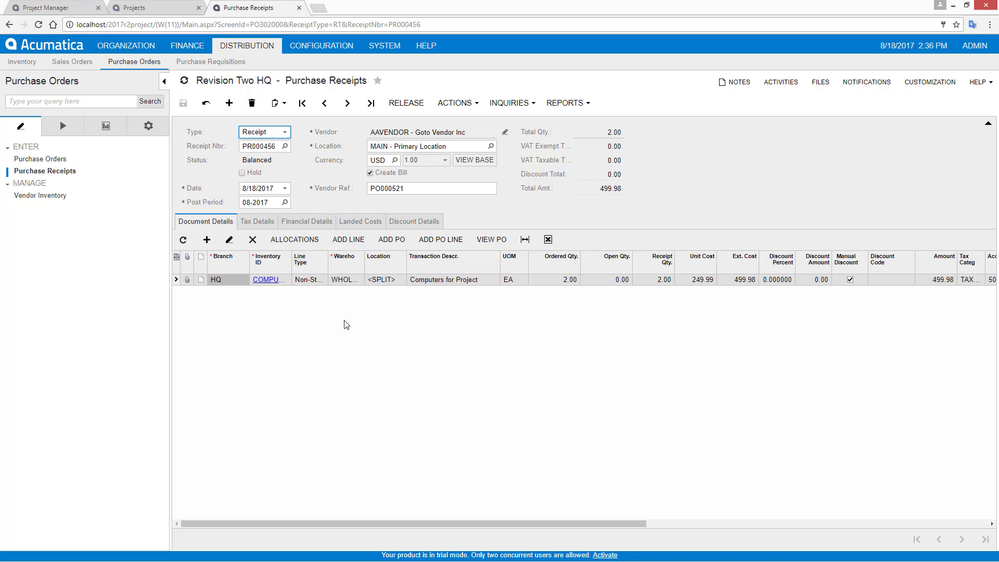
drag(438, 524, 764, 513)
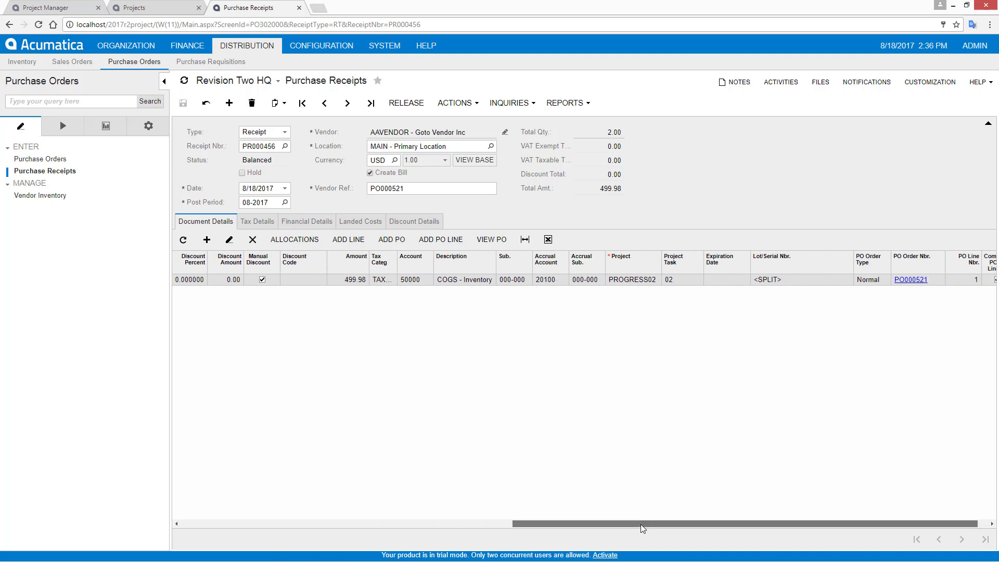
Release the purchase receipt and check the actual costs in the cost budget of project PROGRESS02
drag(641, 523, 268, 523)
click(408, 103)
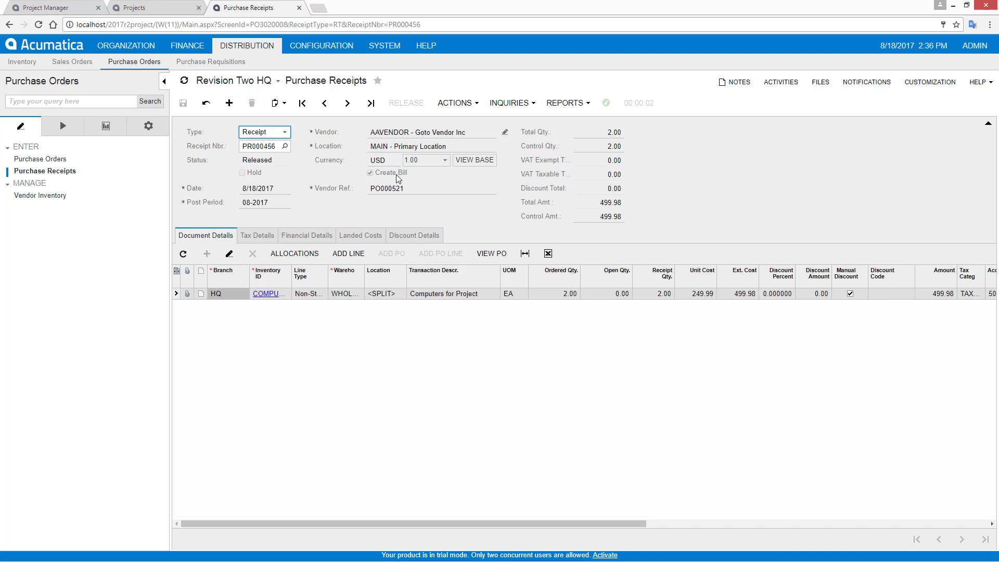
click(149, 7)
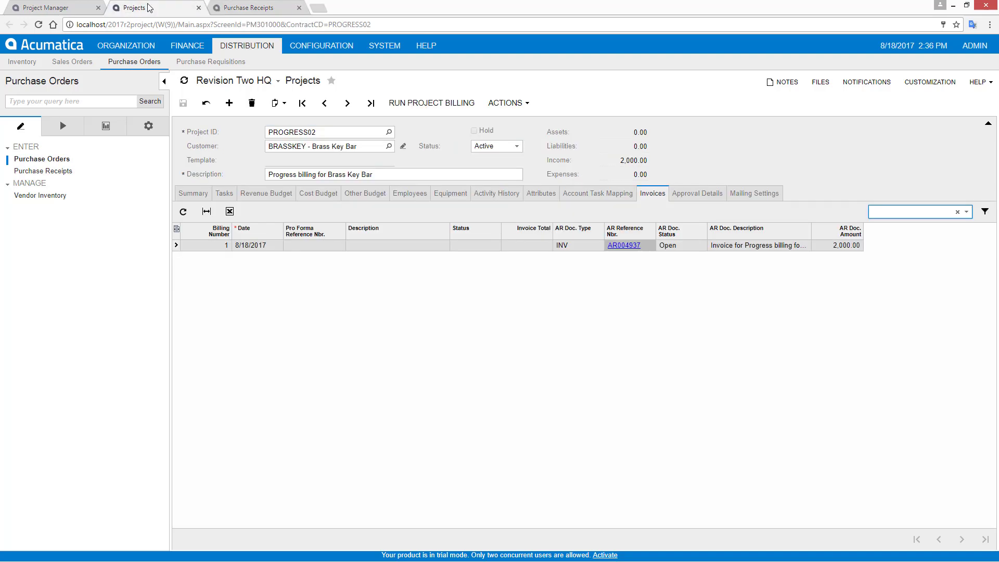
click(320, 194)
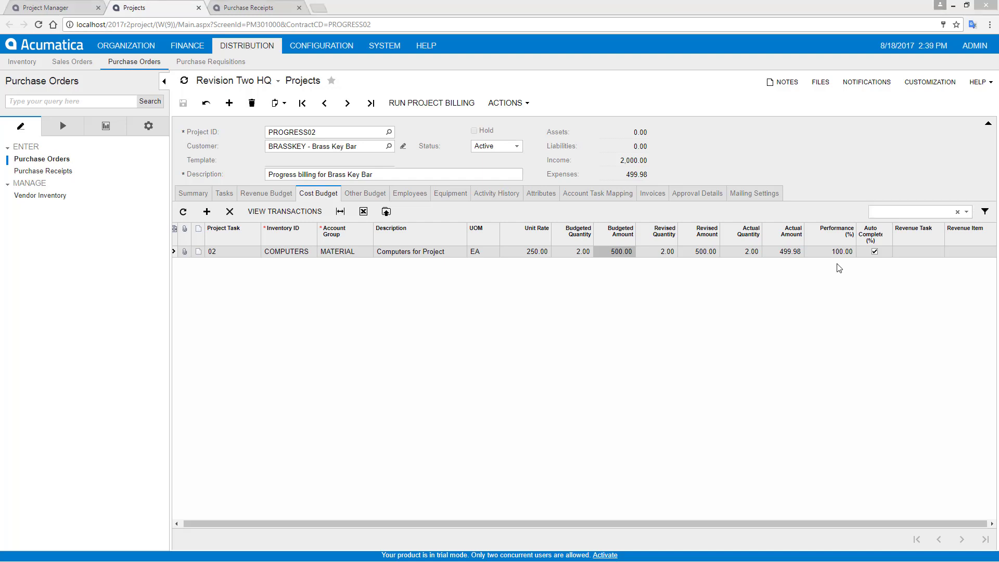
Run project billing for PROGRESS02, release the invoice for the computers, and close it
click(416, 103)
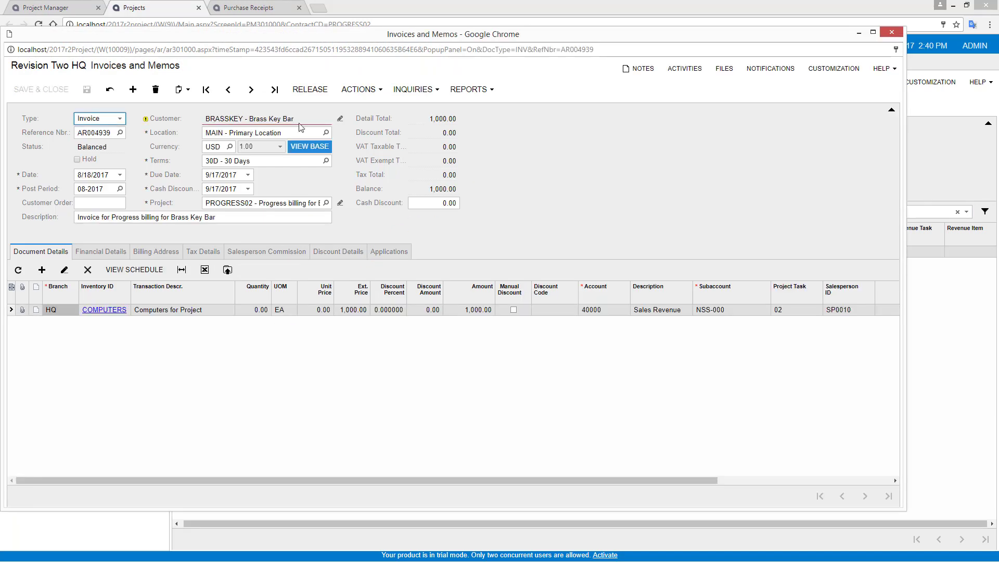
click(892, 32)
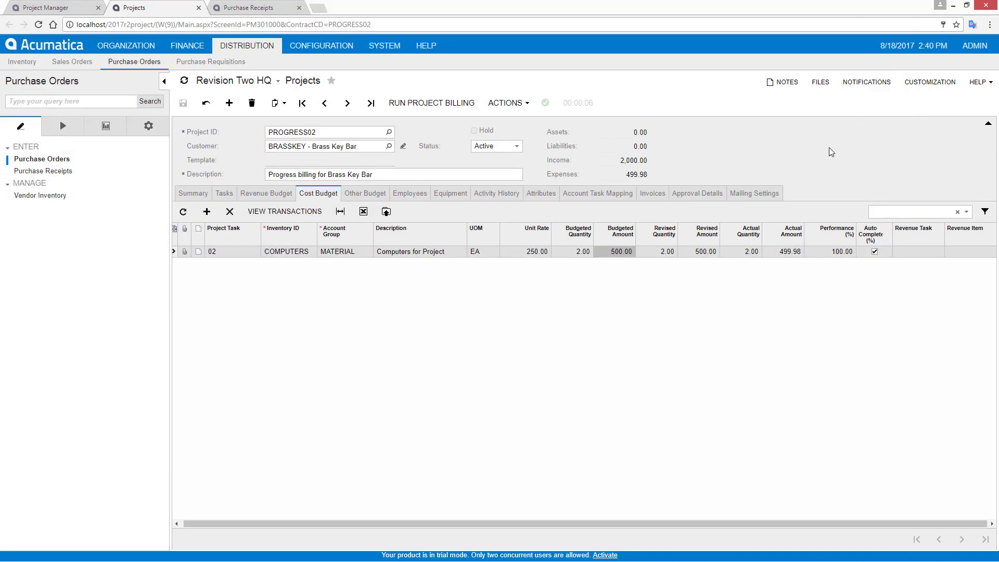
Set the completed percentage of task 01 to 100 in the PROGRESS02 revenue budget and run project billing
click(266, 194)
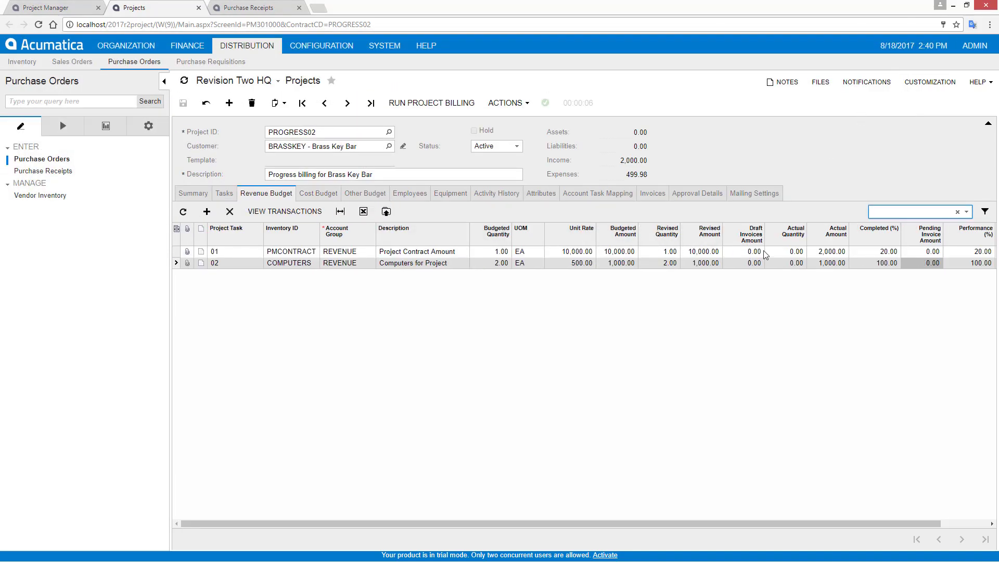
click(863, 252)
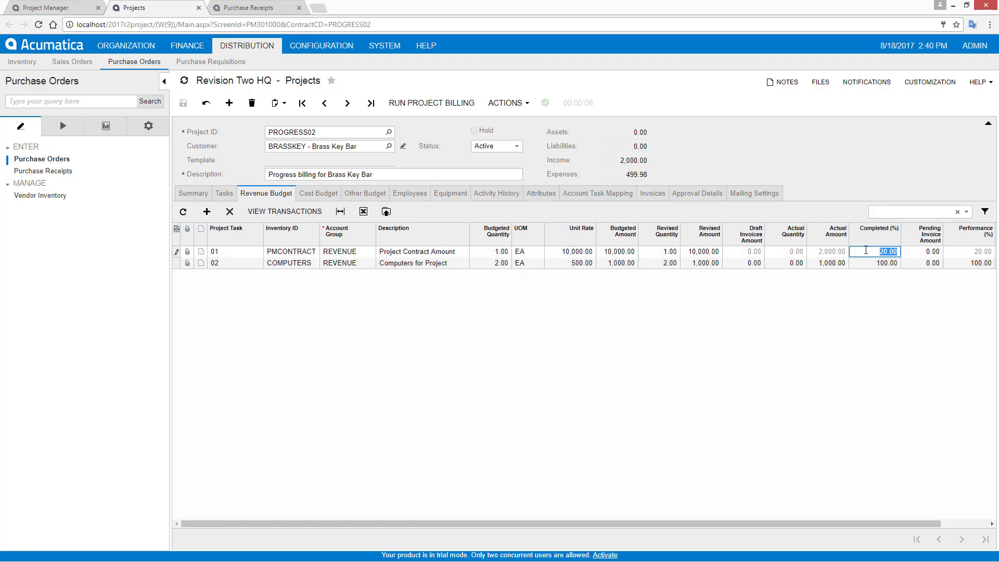
text(100)
key(Tab)
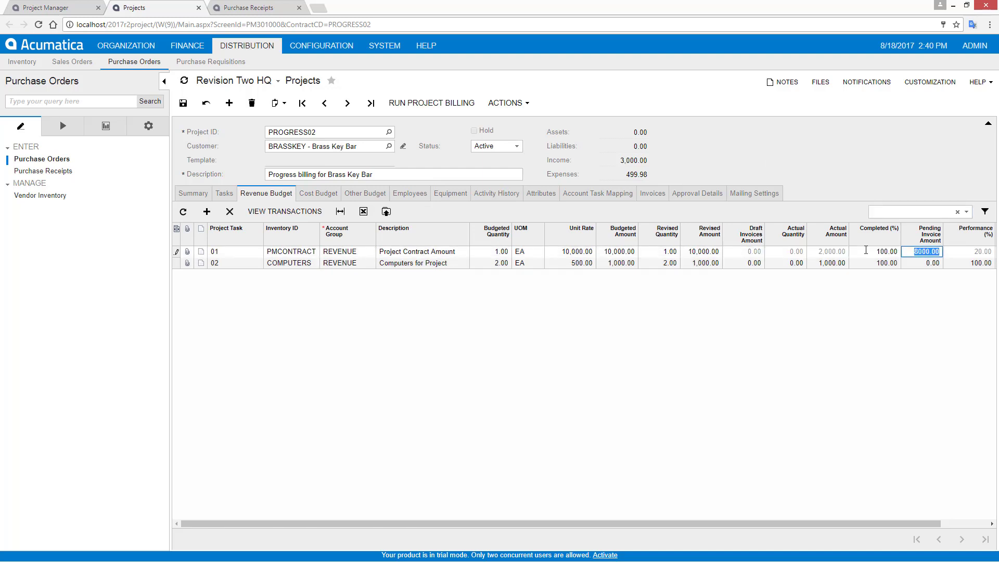
click(892, 254)
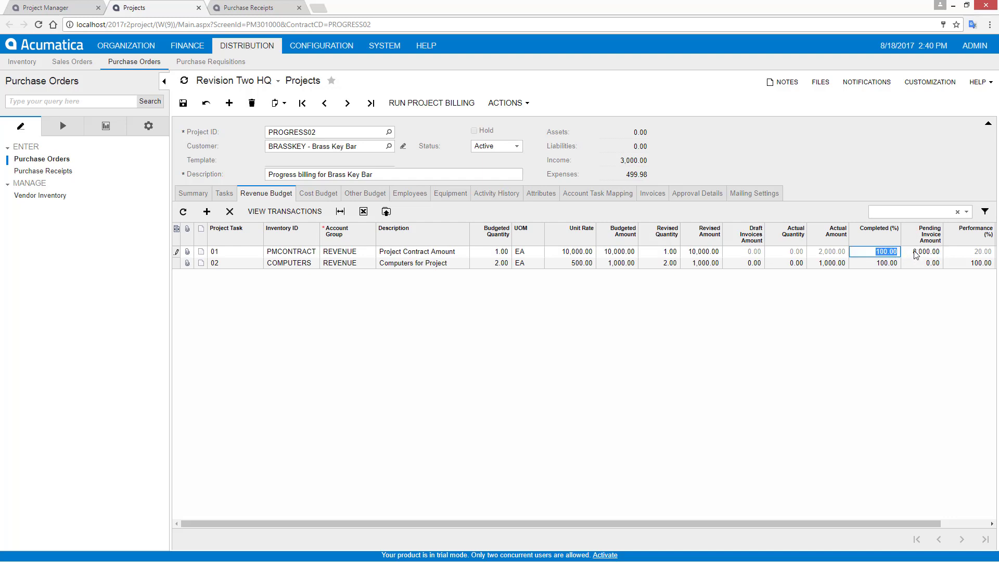
click(442, 110)
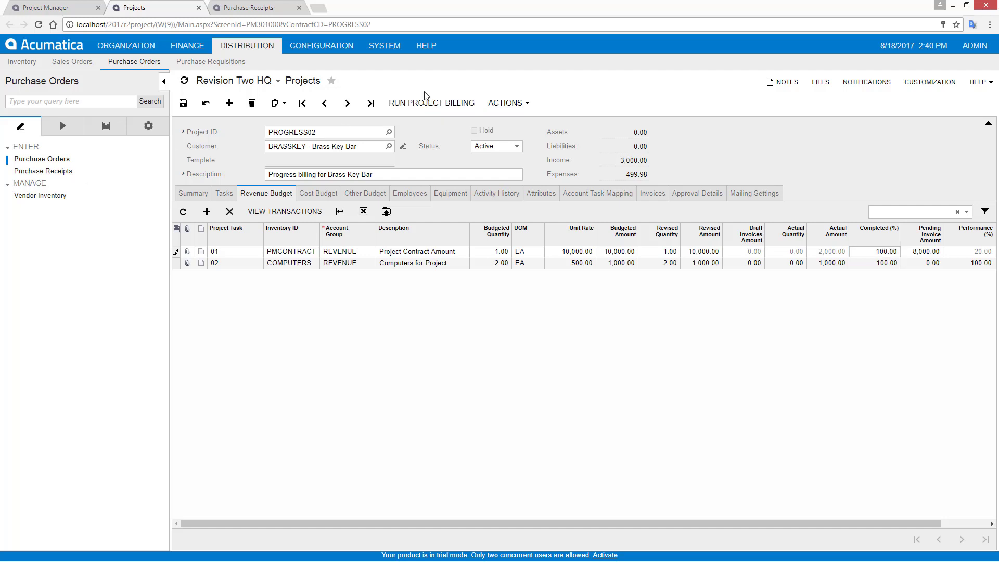